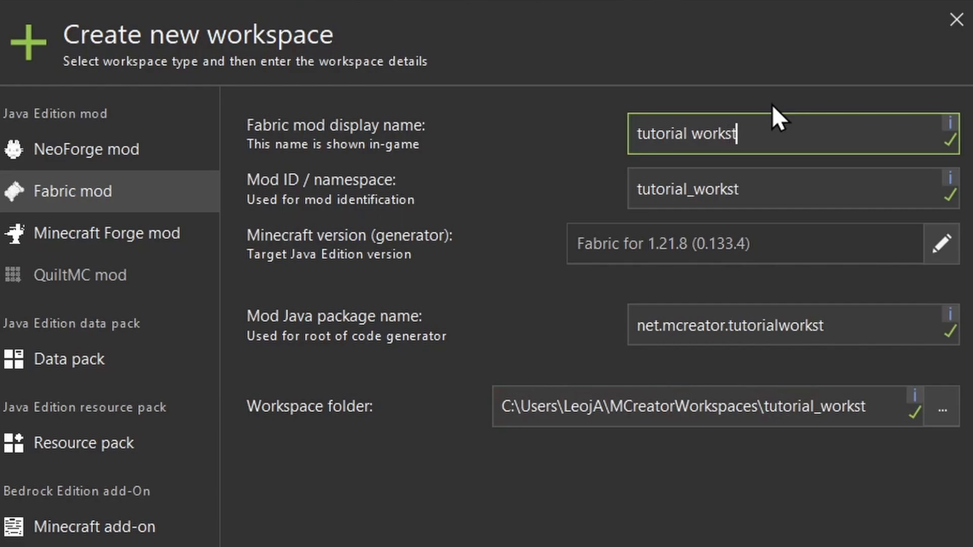
# - Finish the Fabric mod display name as "tutorial workspace" and create the new workspace
pyautogui.press('BackSpace')
pyautogui.write('pace')
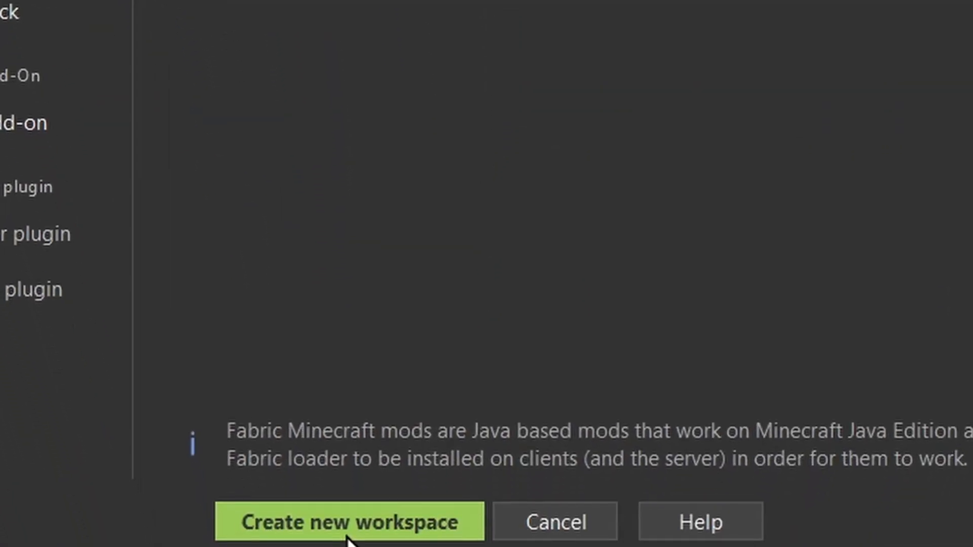
pyautogui.click(349, 522)
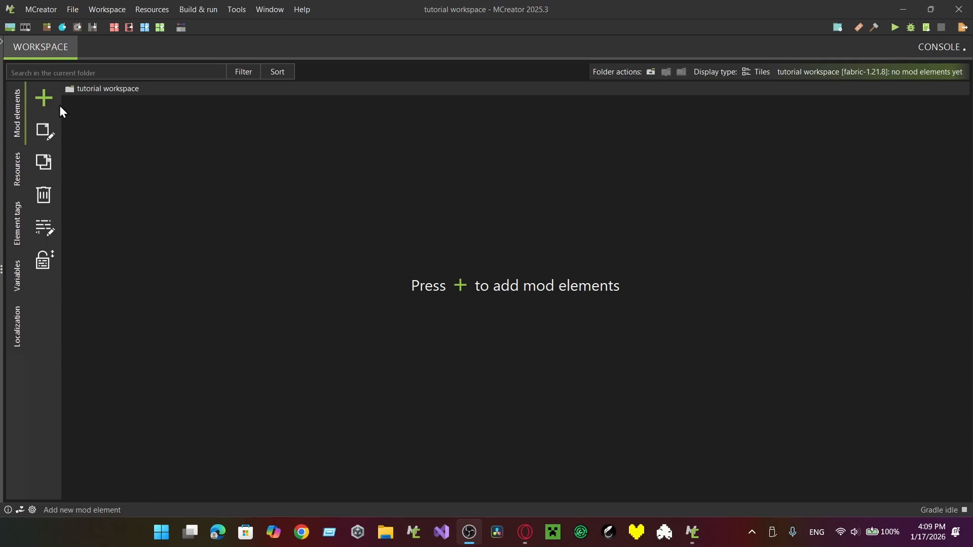
# - Add a new Item mod element named Waffle to the workspace
pyautogui.click(44, 98)
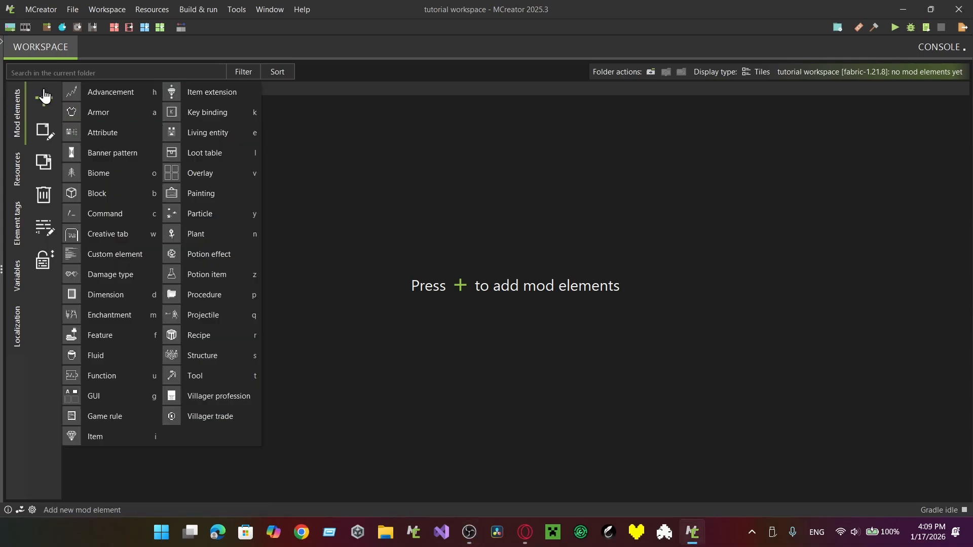
pyautogui.click(121, 437)
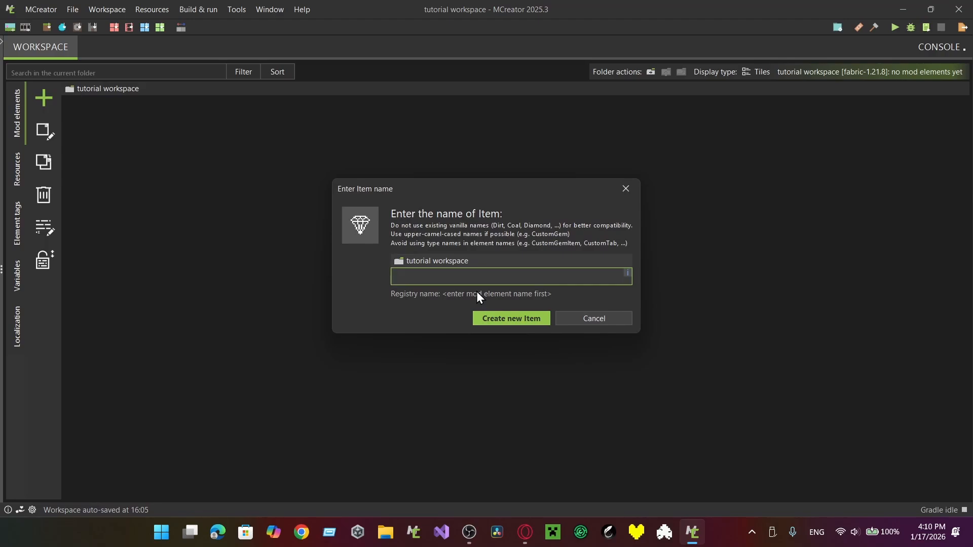
pyautogui.write('Waffle')
pyautogui.press('Return')
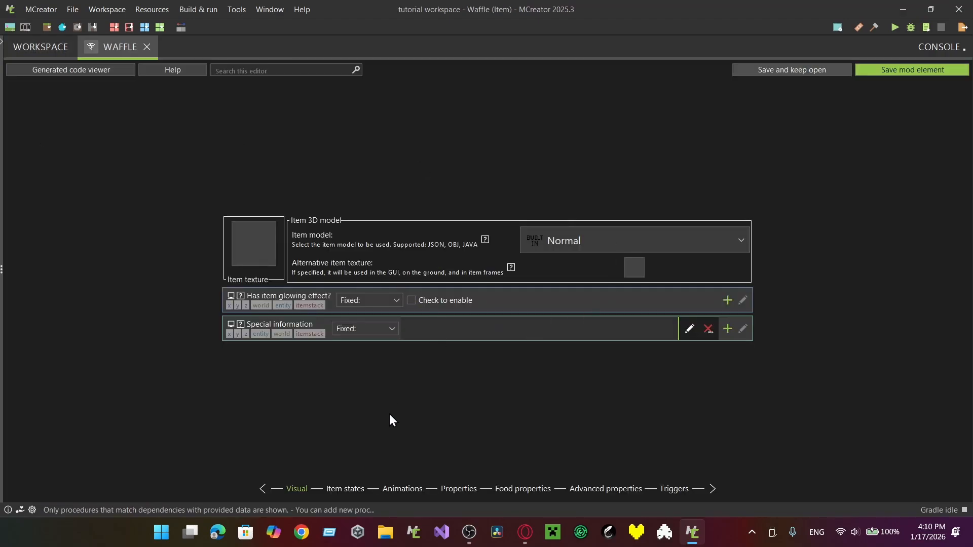
pyautogui.click(60, 51)
pyautogui.click(101, 50)
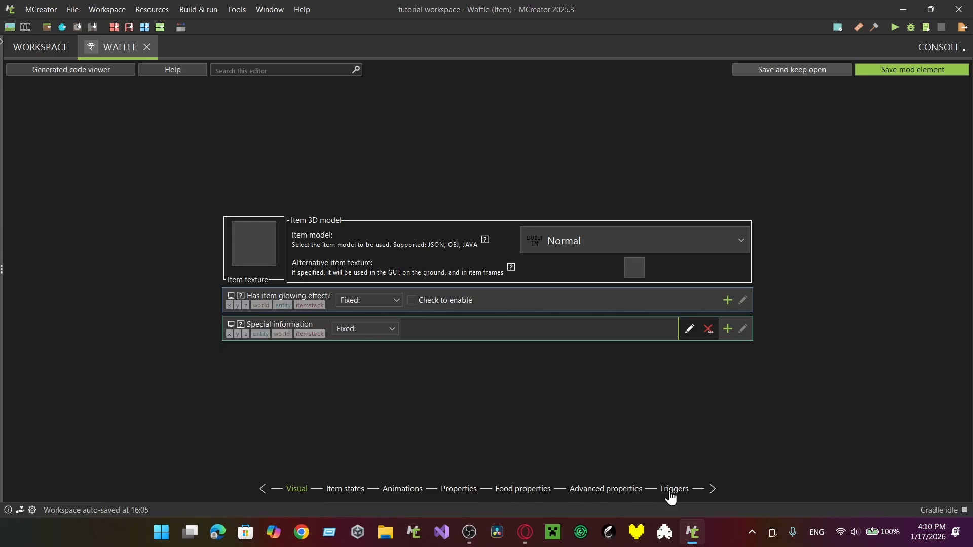
# - Choose the built-in minecraft:cake image as the Waffle item's texture
pyautogui.click(253, 253)
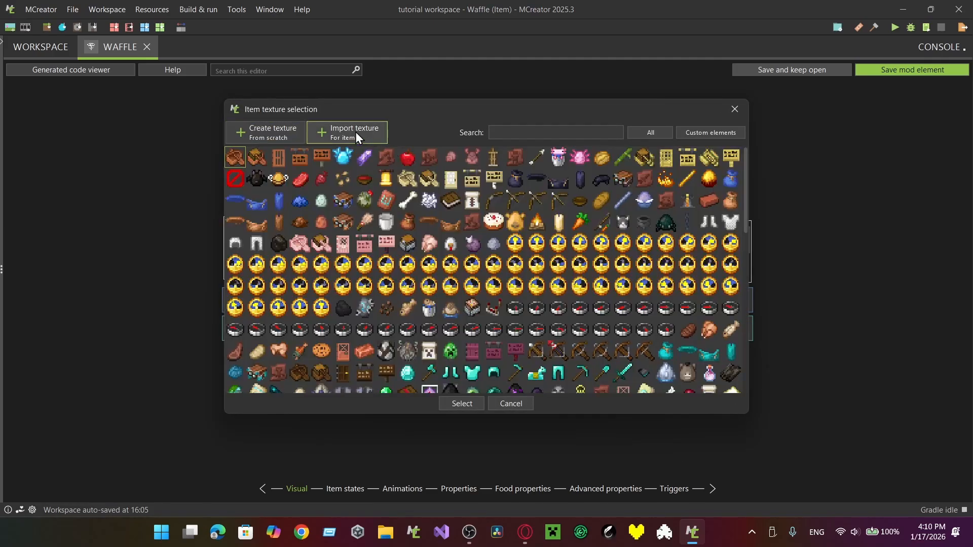
pyautogui.scroll(-10, 547, 324)
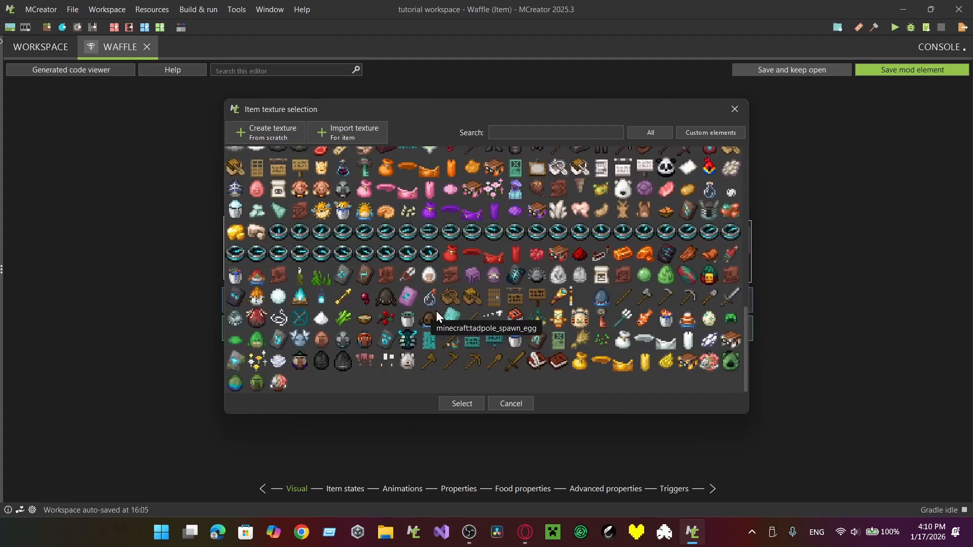
pyautogui.scroll(10, 435, 284)
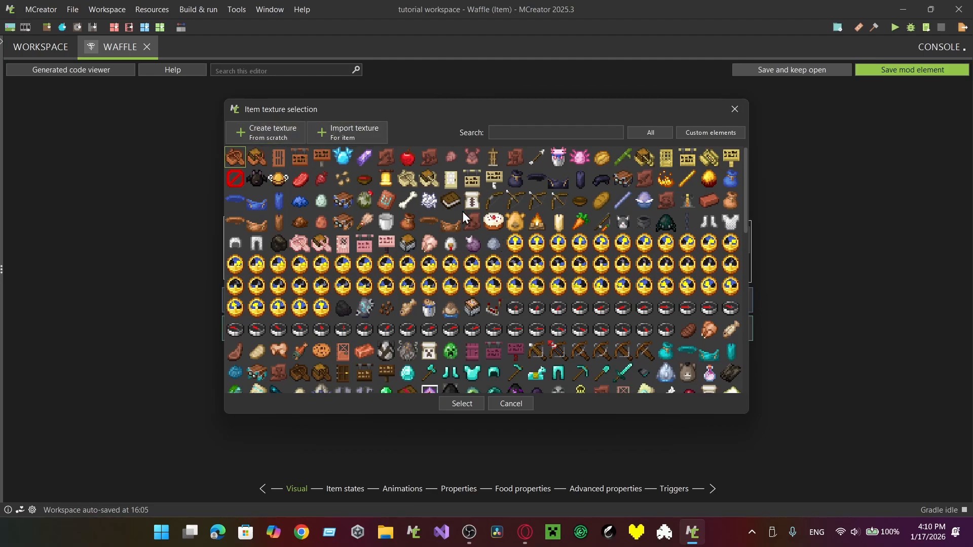
pyautogui.doubleClick(495, 223)
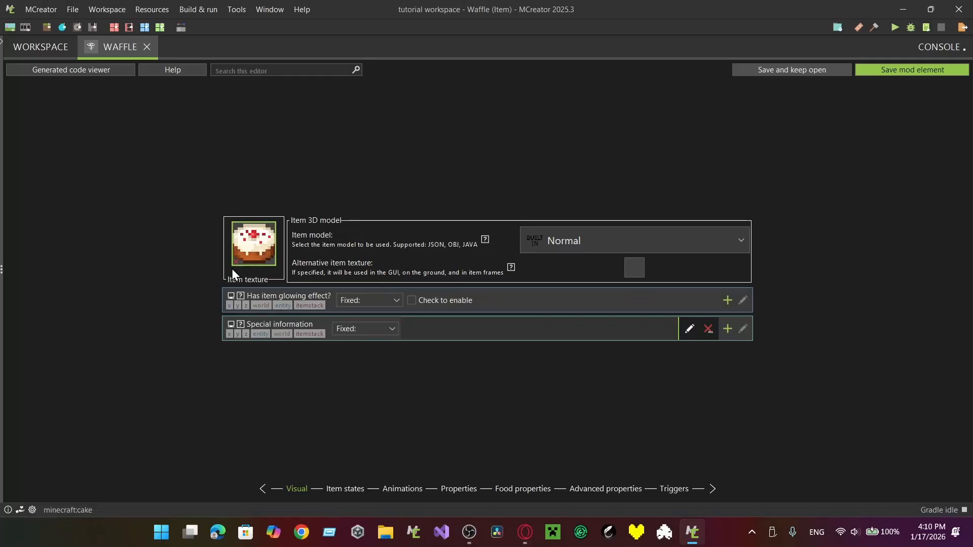
# - Start a new item texture from scratch as a 16 by 16 image filled with transparency
pyautogui.click(262, 248)
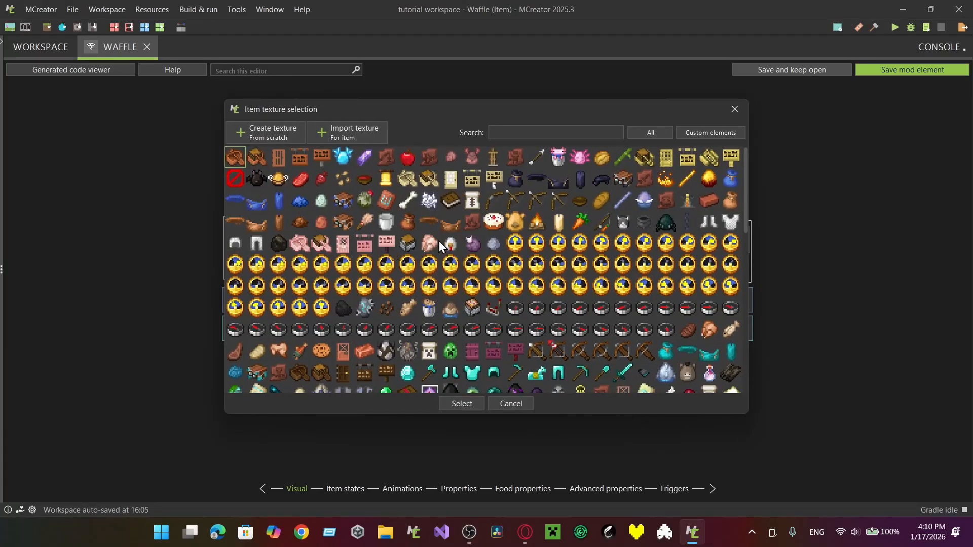
pyautogui.click(272, 131)
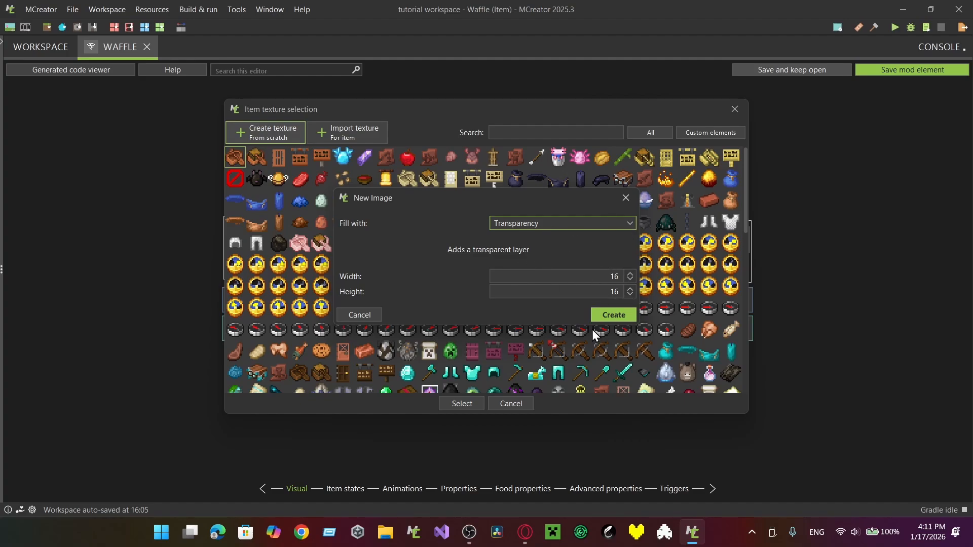
pyautogui.click(614, 315)
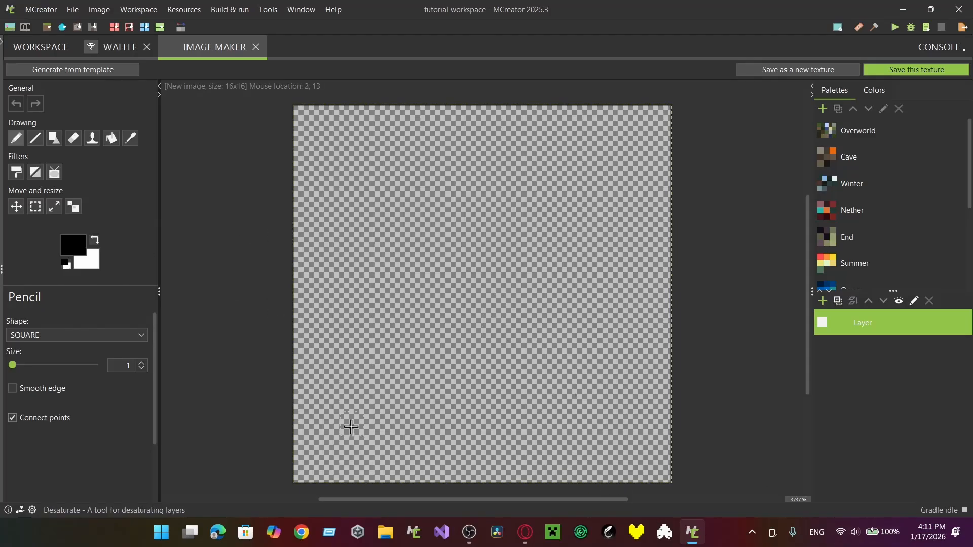
# - Draw a rounded waffle outline with crossing vertical and horizontal grid lines in black, using the one-pixel square Pencil
pyautogui.moveTo(458, 448)
pyautogui.mouseDown()
pyautogui.moveTo(304, 218)
pyautogui.moveTo(683, 178)
pyautogui.moveTo(478, 453)
pyautogui.mouseUp()
pyautogui.moveTo(408, 404); pyautogui.dragTo(400, 187)
pyautogui.moveTo(480, 443); pyautogui.dragTo(471, 139)
pyautogui.moveTo(573, 412); pyautogui.dragTo(566, 140)
pyautogui.moveTo(636, 364); pyautogui.dragTo(636, 117)
pyautogui.moveTo(306, 306); pyautogui.dragTo(648, 325)
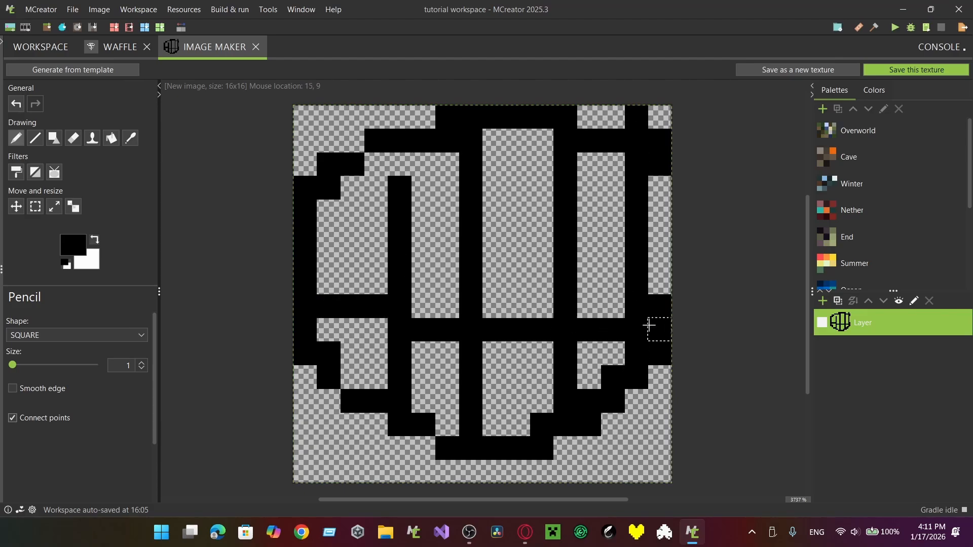
pyautogui.moveTo(305, 212); pyautogui.dragTo(674, 212)
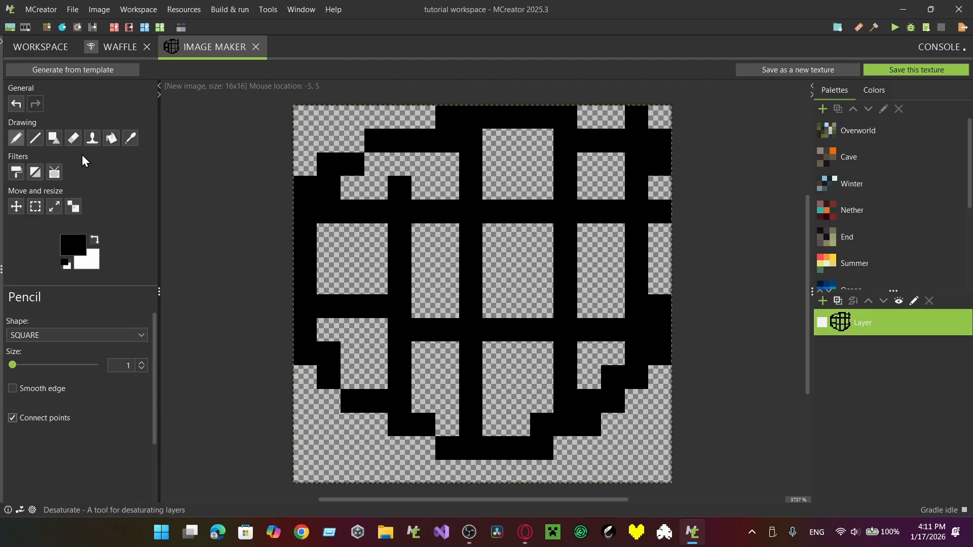
# - Flood fill all the enclosed cells of the waffle grid with a light orange foreground color
pyautogui.click(110, 138)
pyautogui.click(72, 247)
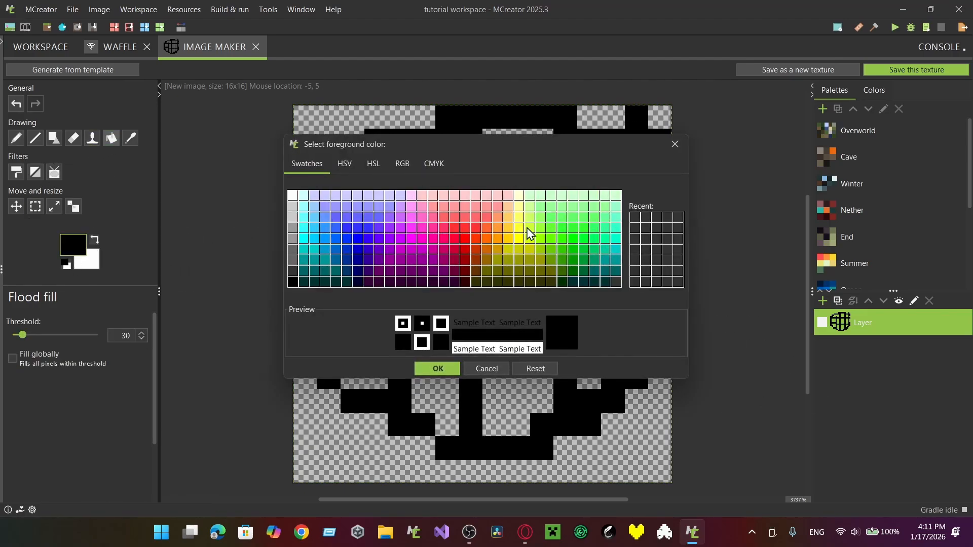
pyautogui.click(508, 218)
pyautogui.click(437, 369)
pyautogui.click(436, 386)
pyautogui.click(434, 271)
pyautogui.click(351, 259)
pyautogui.click(364, 355)
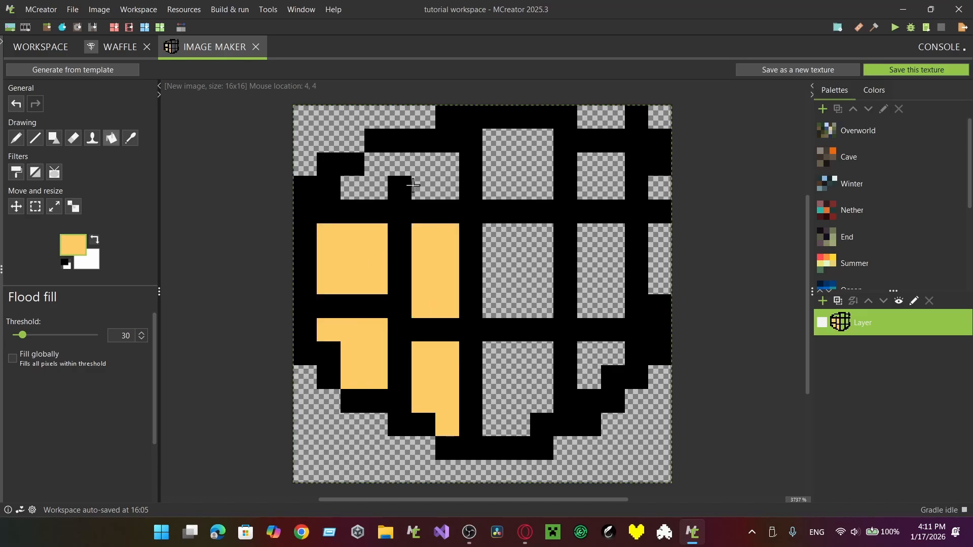
pyautogui.click(413, 186)
pyautogui.click(517, 271)
pyautogui.click(517, 163)
pyautogui.click(600, 272)
pyautogui.click(659, 188)
pyautogui.click(659, 259)
pyautogui.click(542, 363)
pyautogui.click(601, 349)
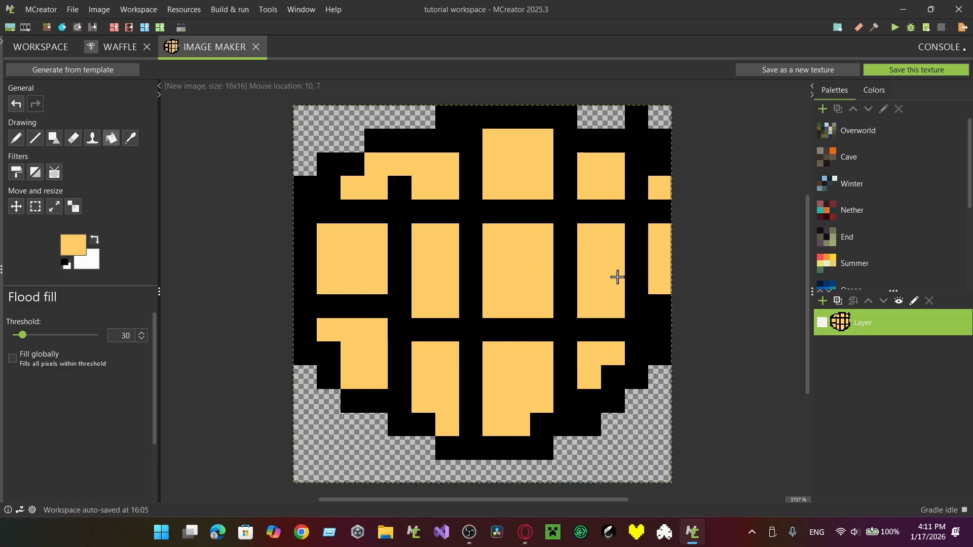
# - Generate extra layers from the Random template, using pumpkin_front as the Layer 2 texture
pyautogui.click(109, 73)
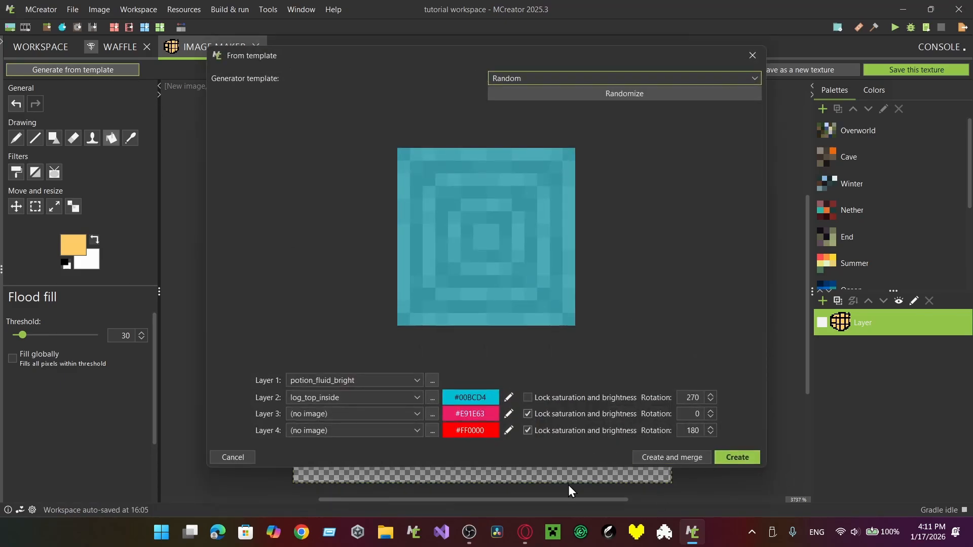
pyautogui.click(431, 397)
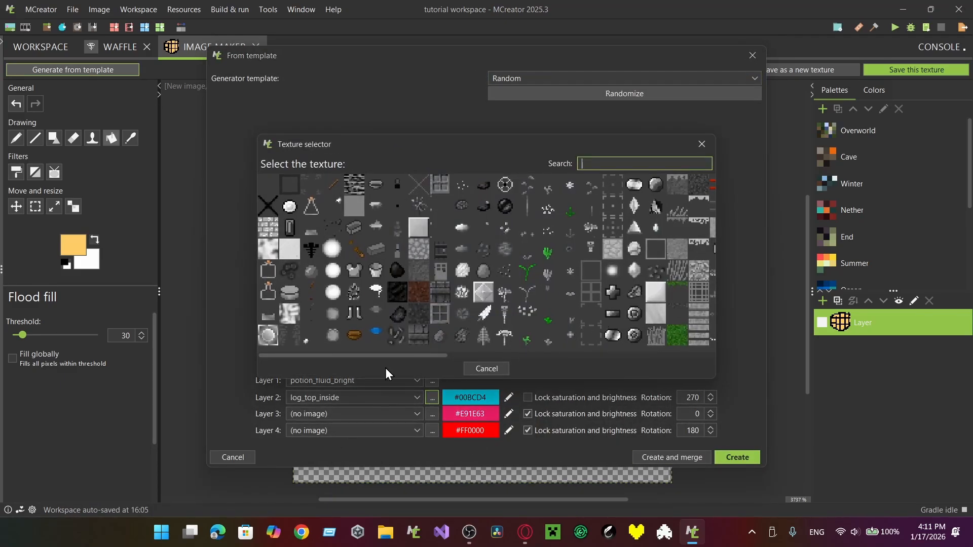
pyautogui.moveTo(397, 356); pyautogui.dragTo(713, 380)
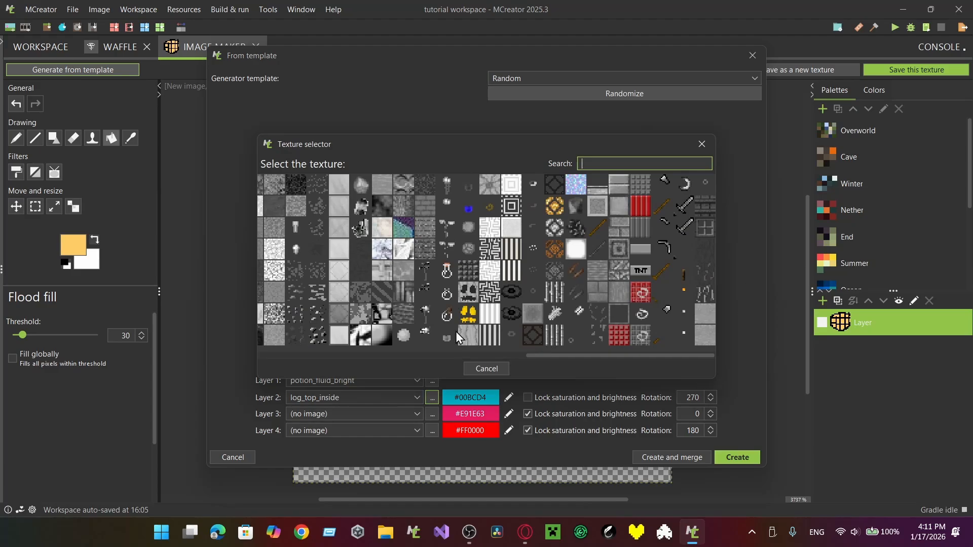
pyautogui.click(469, 292)
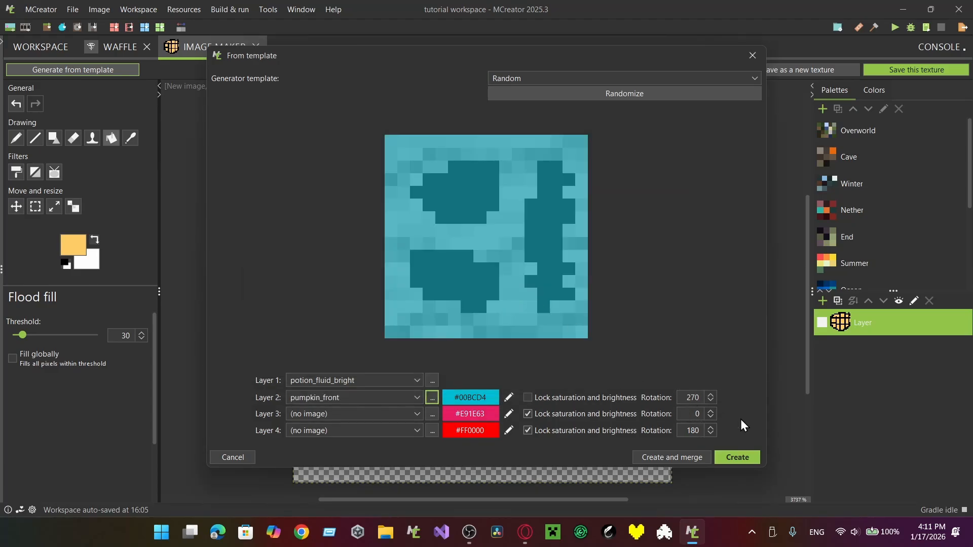
pyautogui.click(736, 457)
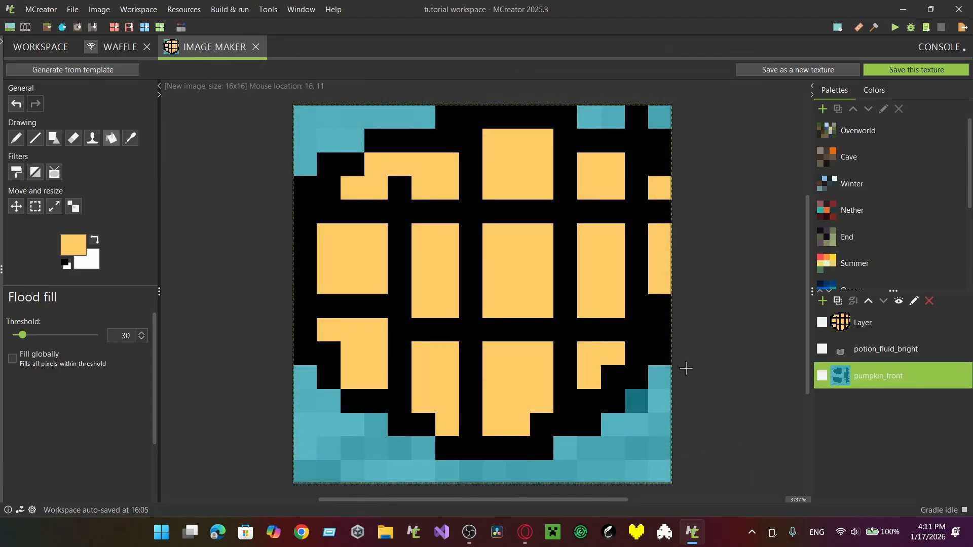
# - Move the waffle layer above with reordering of the layer stack and delete the pumpkin_front layer
pyautogui.click(868, 301)
pyautogui.click(868, 300)
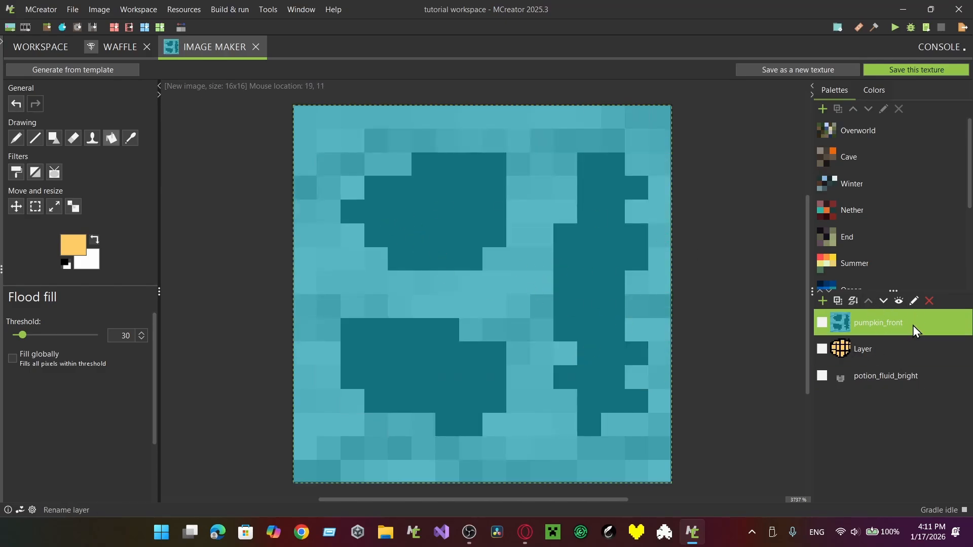
pyautogui.click(923, 304)
pyautogui.press('Return')
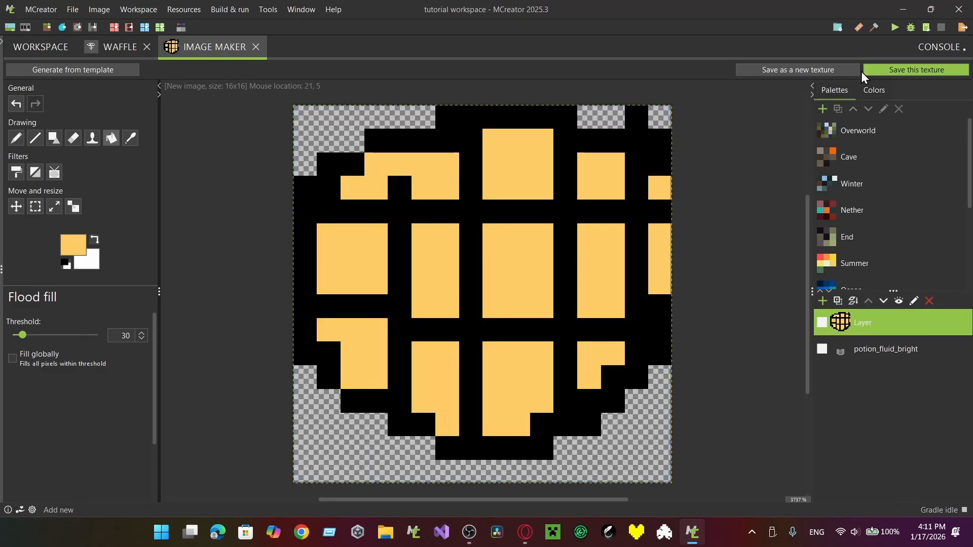
# - Save the drawn image as an Item type texture named waffle
pyautogui.click(905, 72)
pyautogui.click(500, 259)
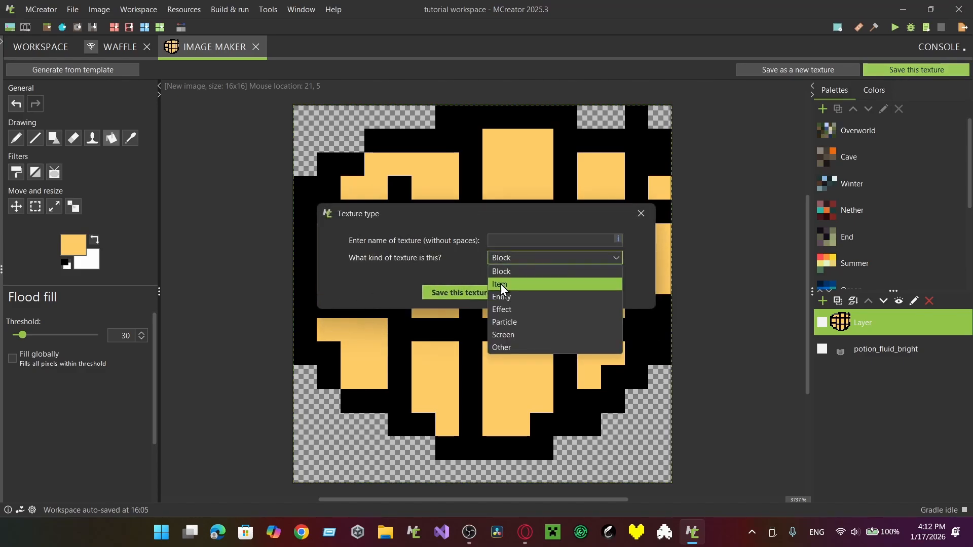
pyautogui.click(500, 283)
pyautogui.click(505, 254)
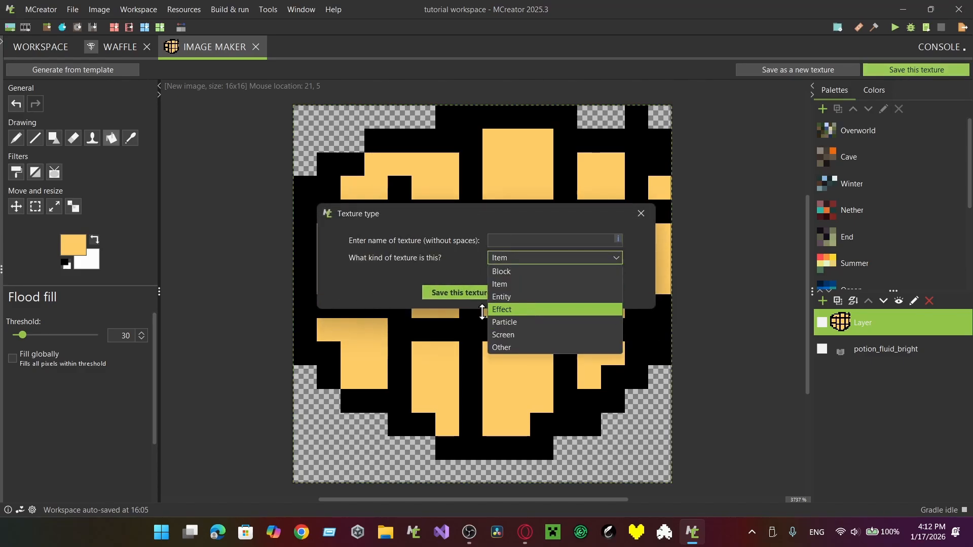
pyautogui.click(510, 282)
pyautogui.click(513, 239)
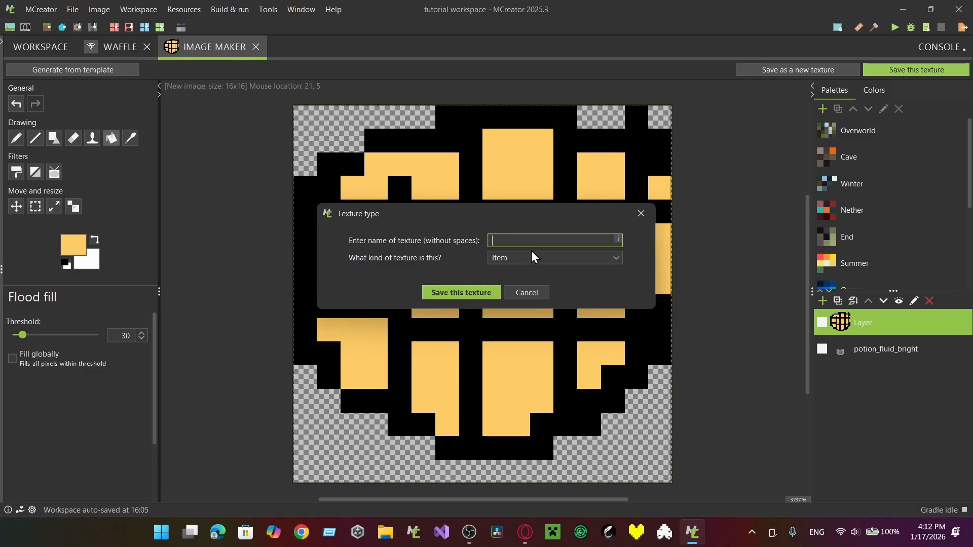
pyautogui.write('H')
pyautogui.press('BackSpace')
pyautogui.write('waffle')
pyautogui.press('Return')
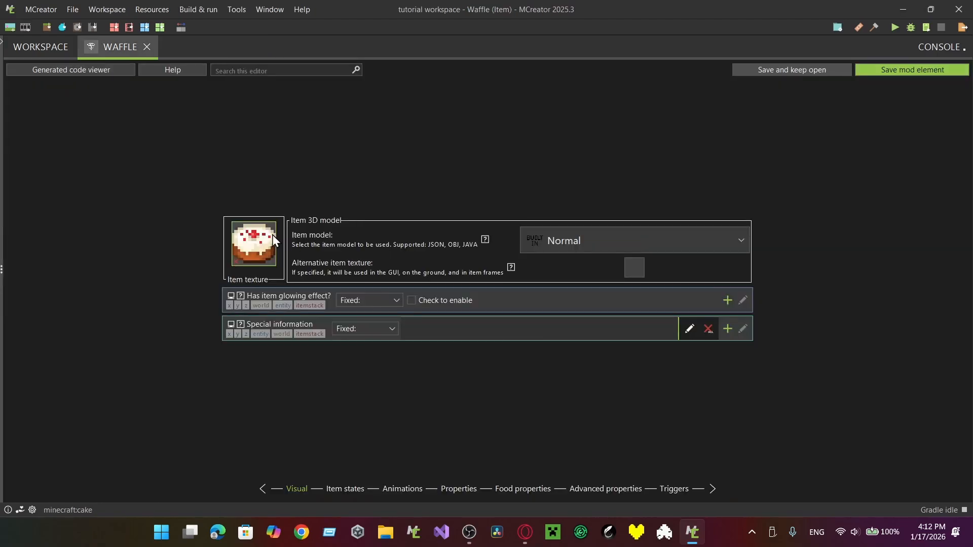
# - Import the round waffle PNG from the Downloads folder as an item texture and locate it in the texture selection
pyautogui.doubleClick(237, 158)
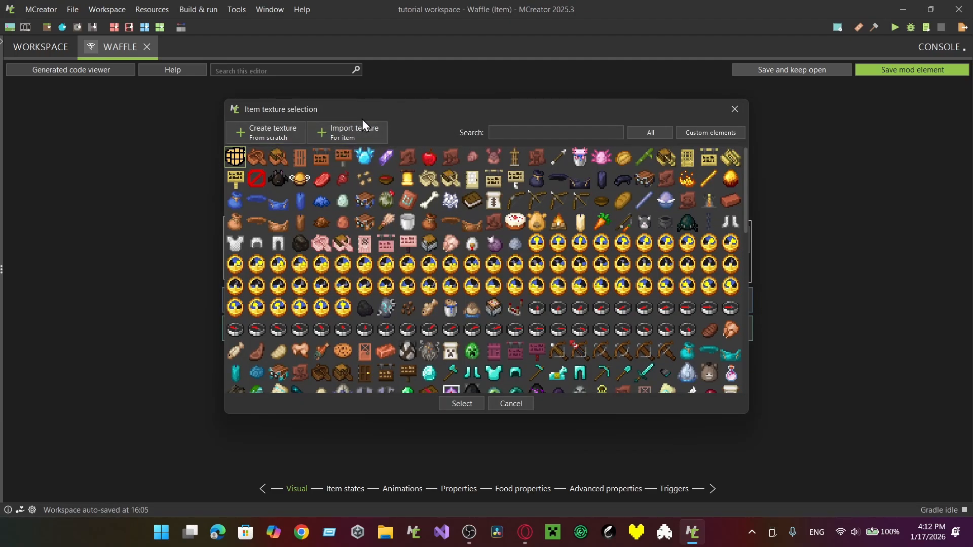
pyautogui.click(357, 138)
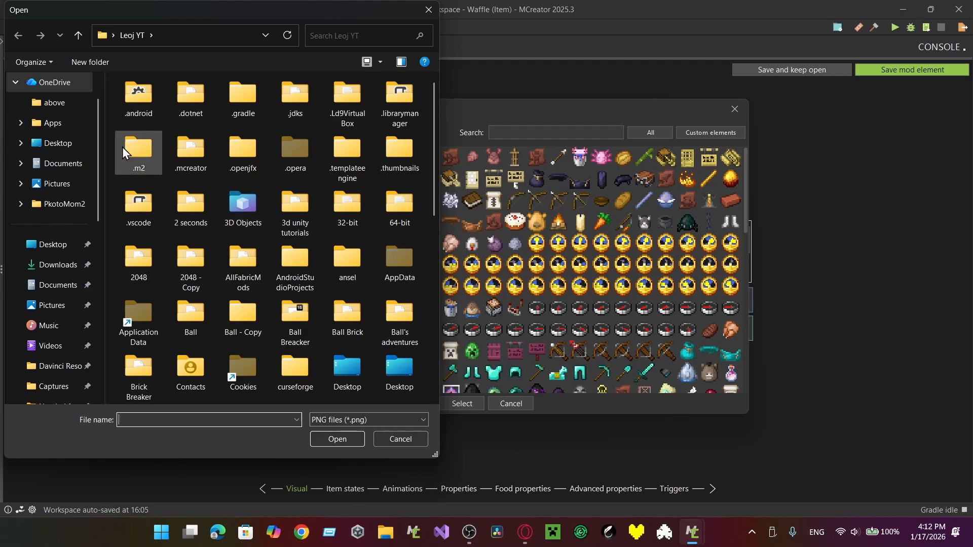
pyautogui.click(55, 265)
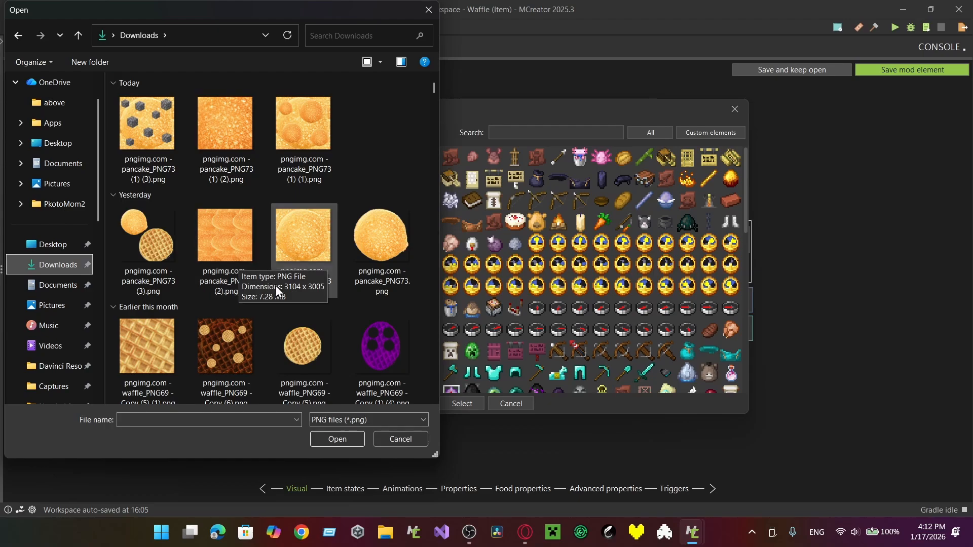
pyautogui.doubleClick(296, 357)
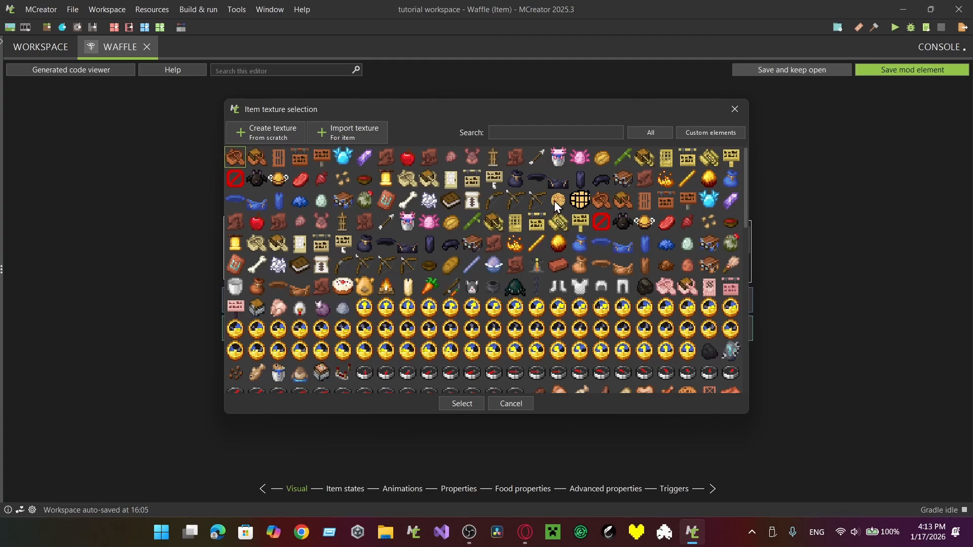
pyautogui.scroll(-3, 554, 201)
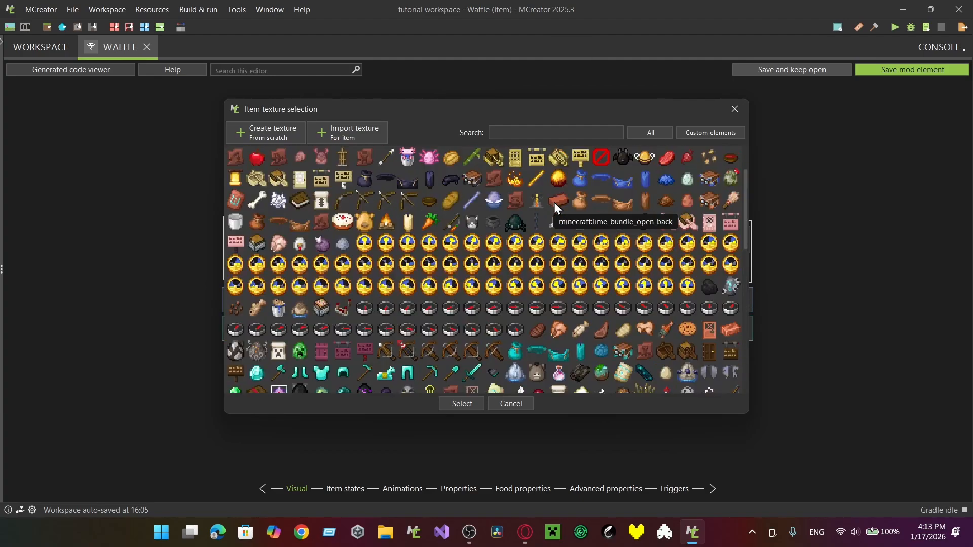
pyautogui.scroll(3, 554, 202)
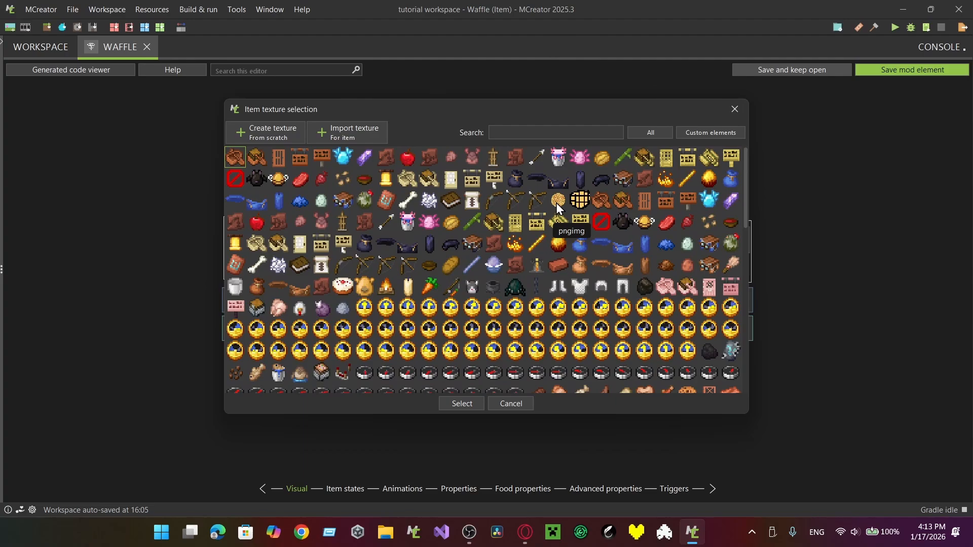
# - Assign the imported round waffle texture to the item and look over its item states and animations
pyautogui.click(556, 202)
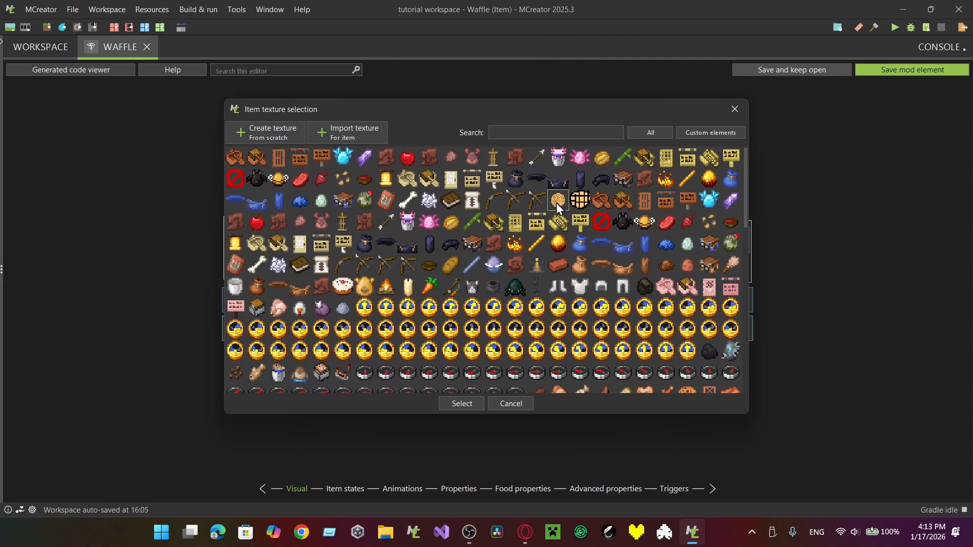
pyautogui.doubleClick(556, 202)
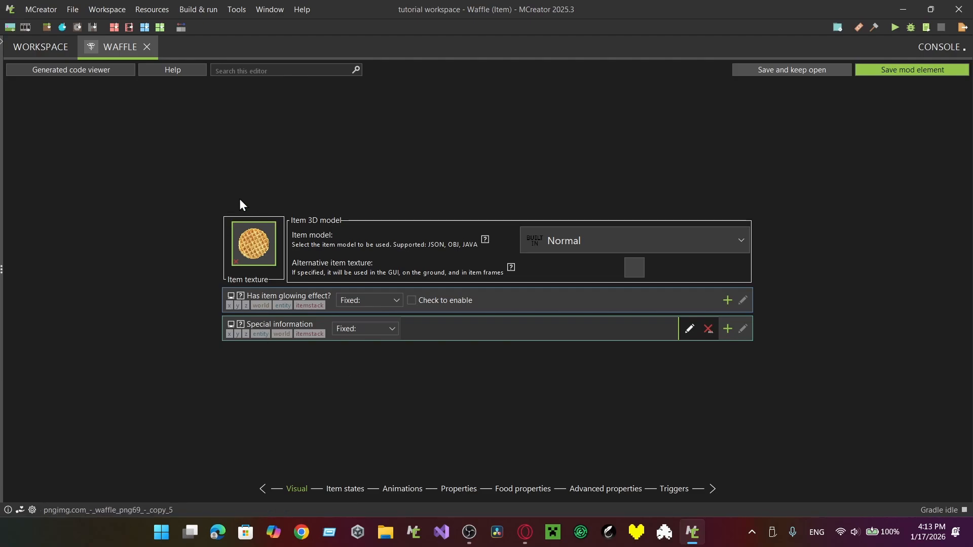
pyautogui.click(396, 490)
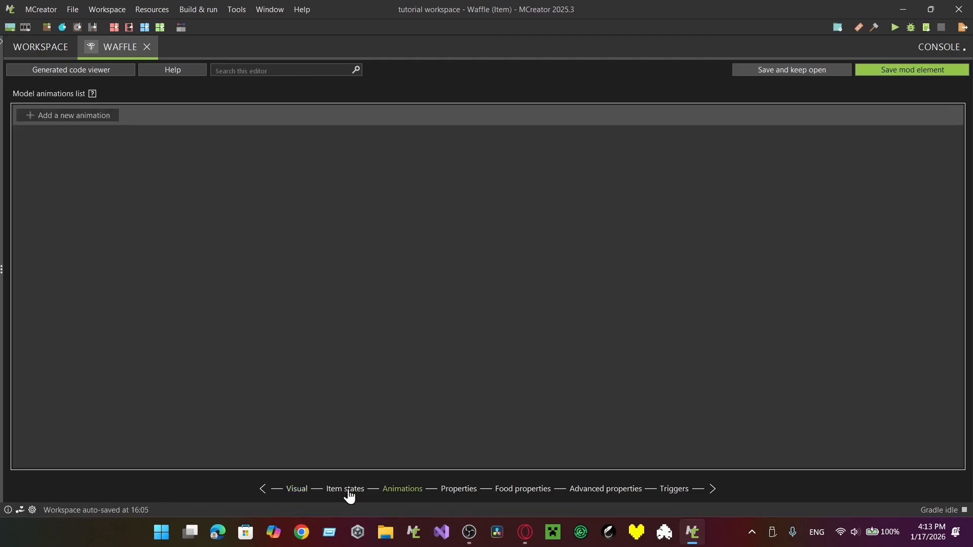
pyautogui.click(348, 491)
pyautogui.click(387, 492)
# - Add the Food & Drinks creative inventory tab in the Waffle item's properties
pyautogui.click(460, 490)
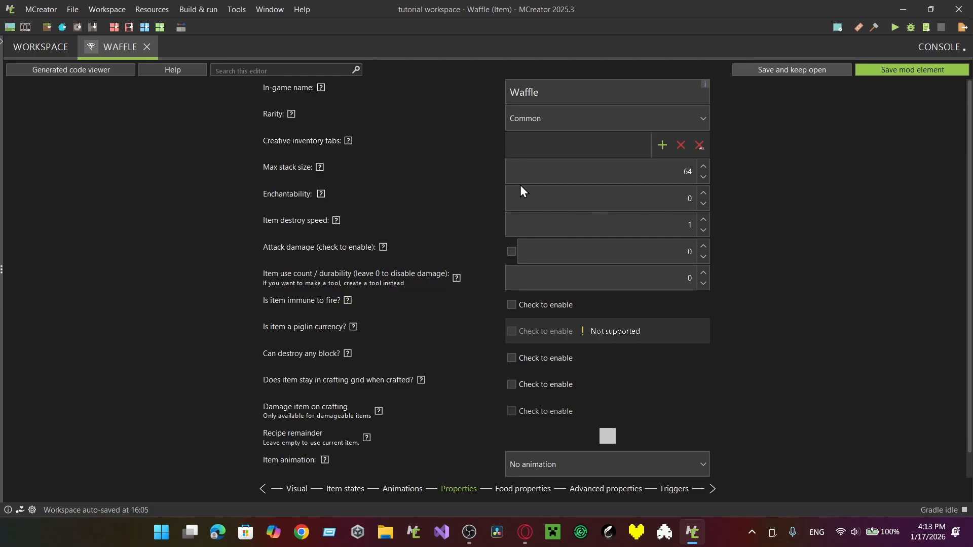
pyautogui.doubleClick(578, 98)
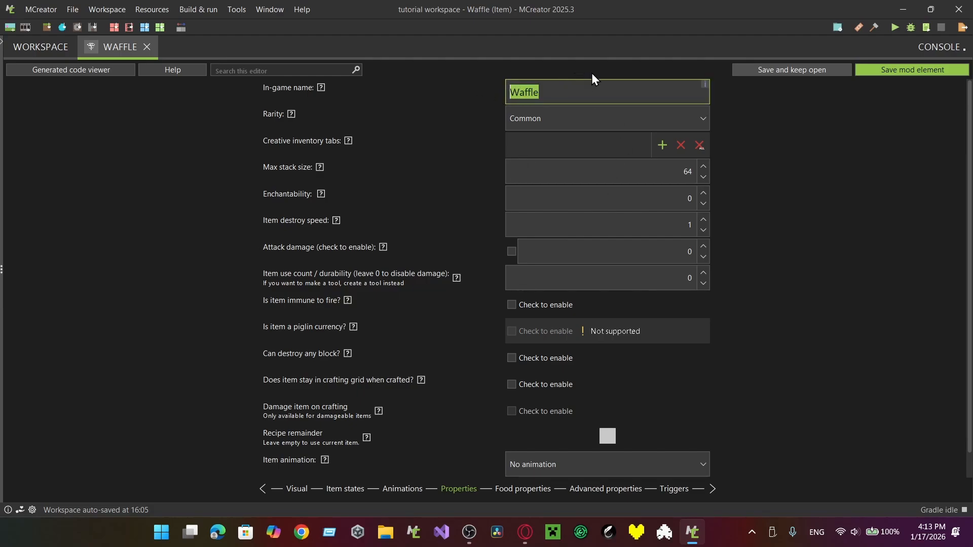
pyautogui.click(585, 119)
pyautogui.click(585, 139)
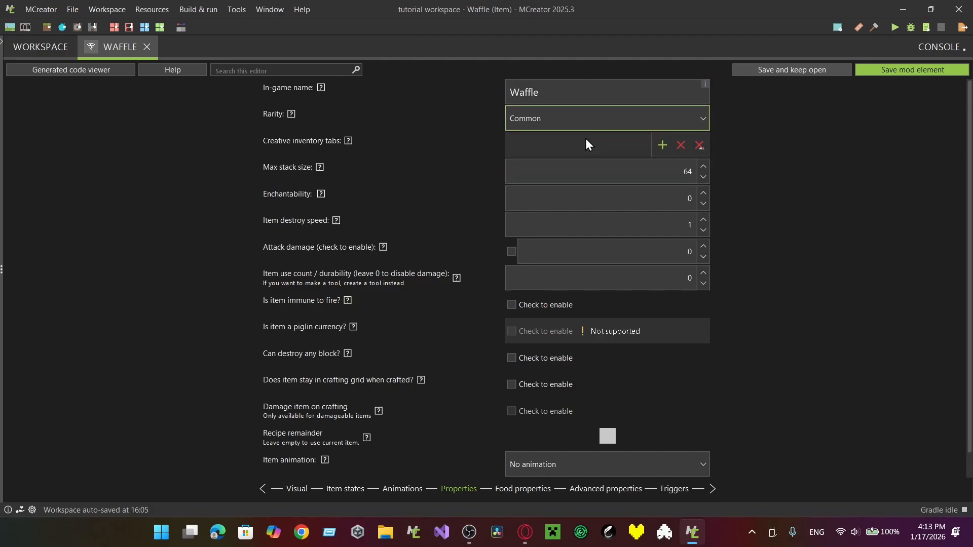
pyautogui.click(663, 148)
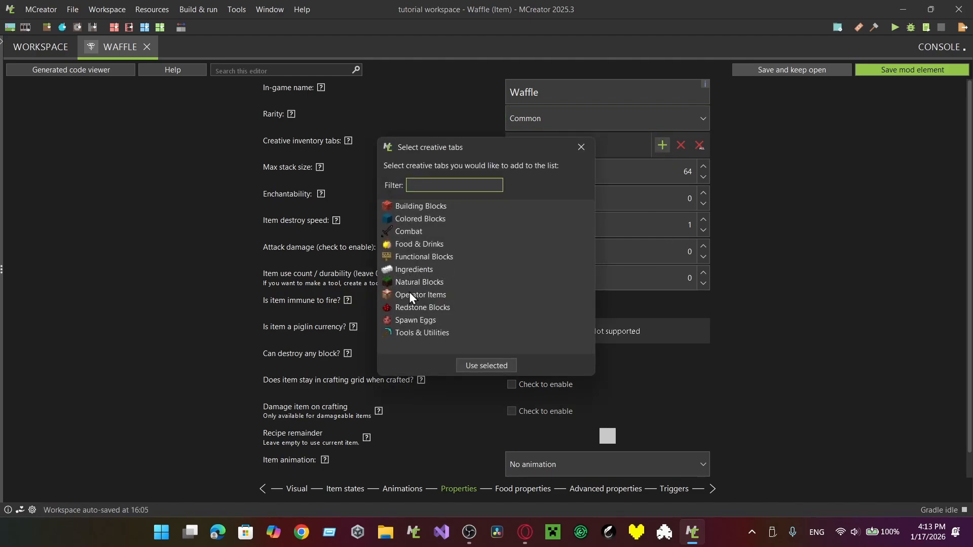
pyautogui.doubleClick(416, 246)
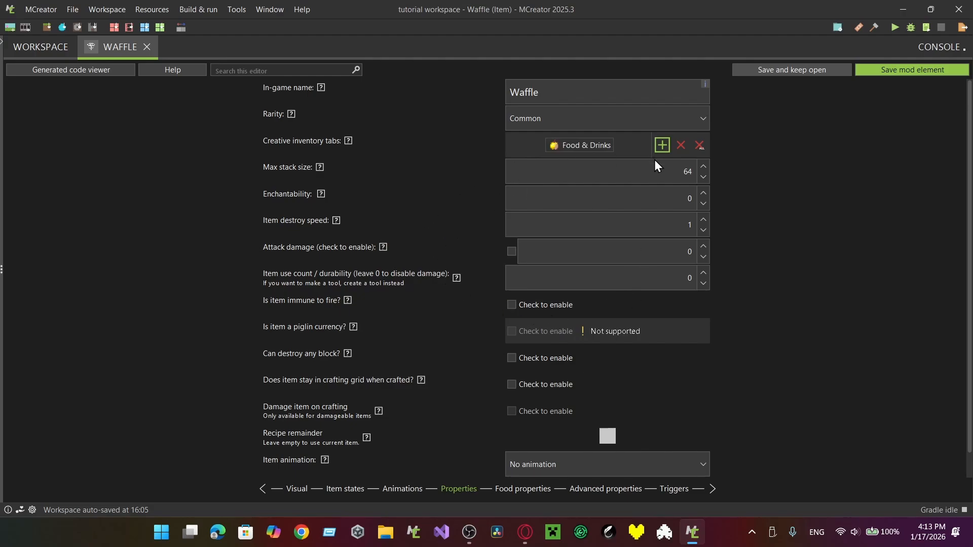
# - Try to set the Waffle item's max stack size to 100
pyautogui.moveTo(664, 175); pyautogui.dragTo(714, 168)
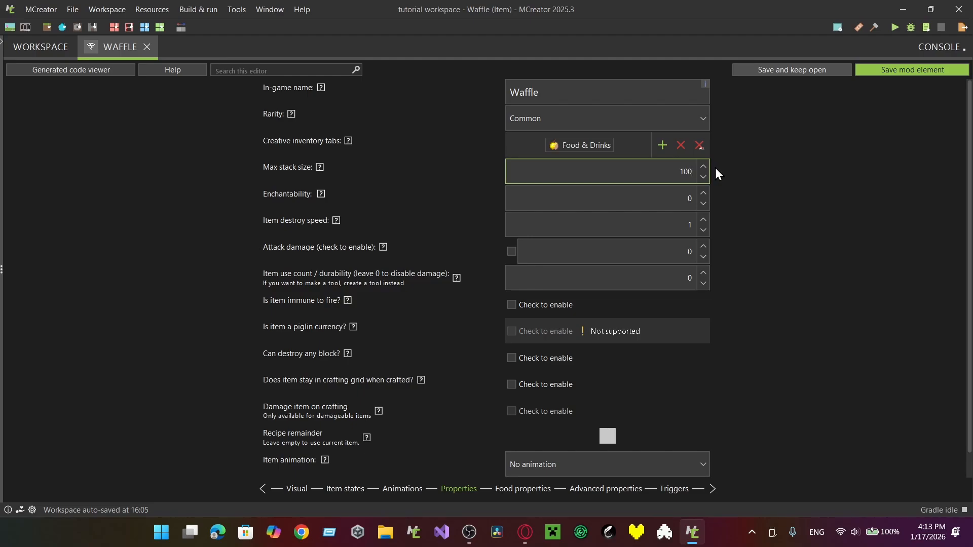
pyautogui.click(659, 195)
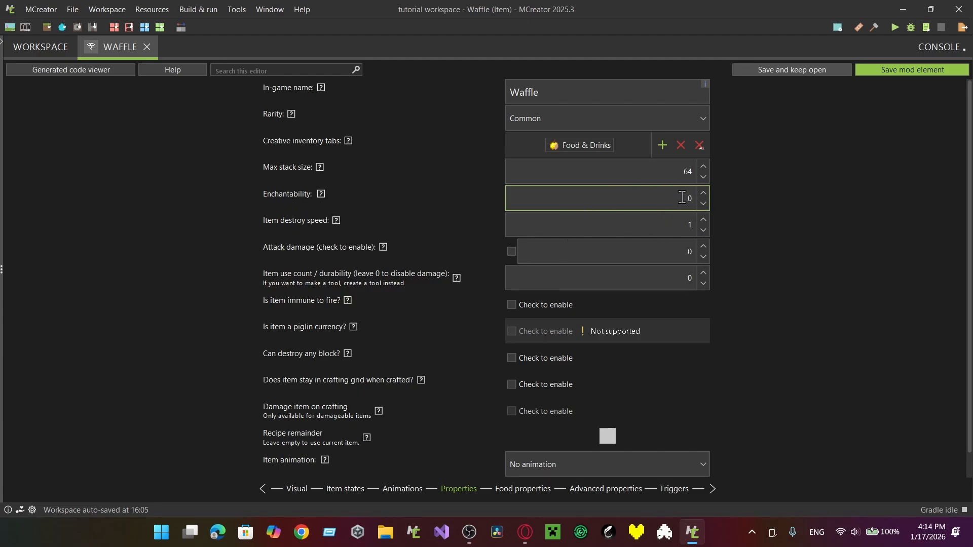
pyautogui.click(668, 226)
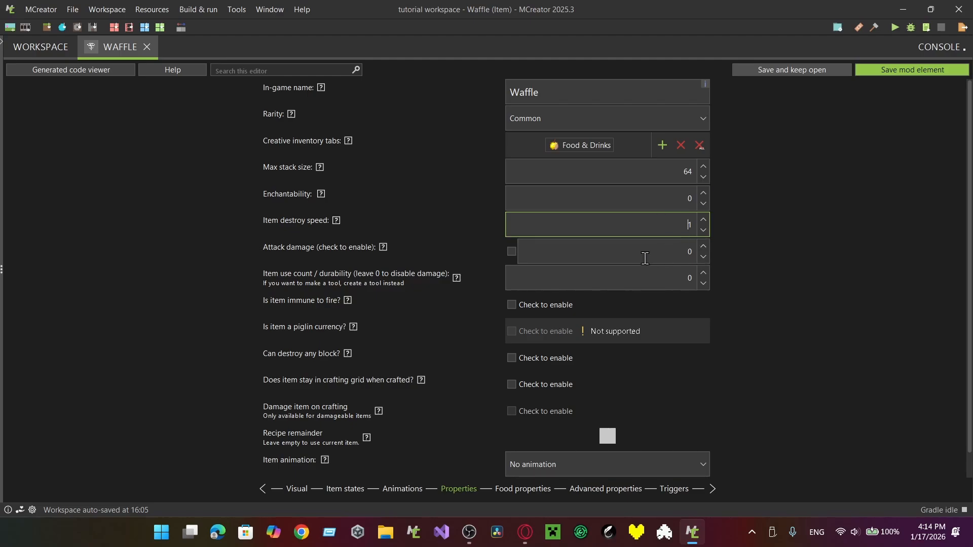
pyautogui.click(595, 251)
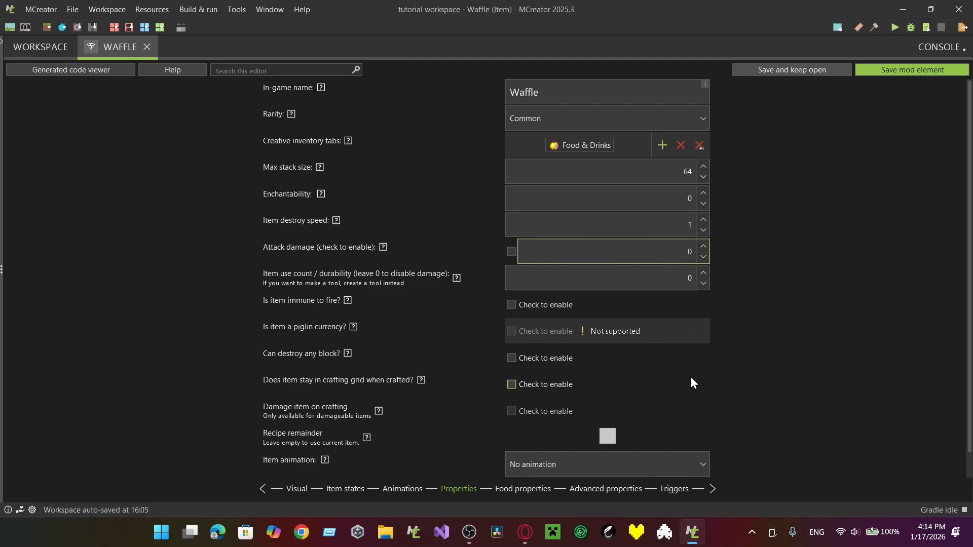
pyautogui.scroll(-1, 645, 274)
# - Enable the Waffle as a food with a nutritional value of 10 and a saturation of 1
pyautogui.click(518, 492)
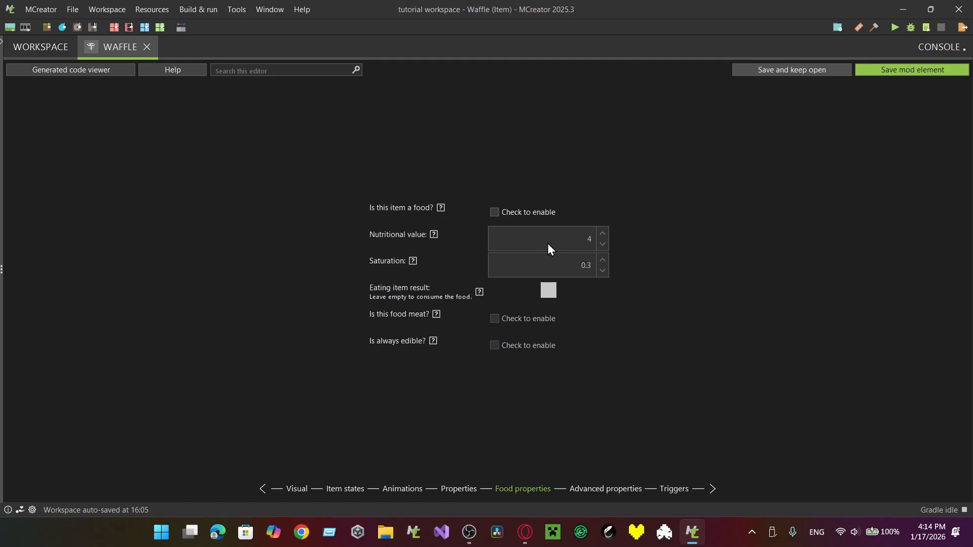
pyautogui.click(508, 216)
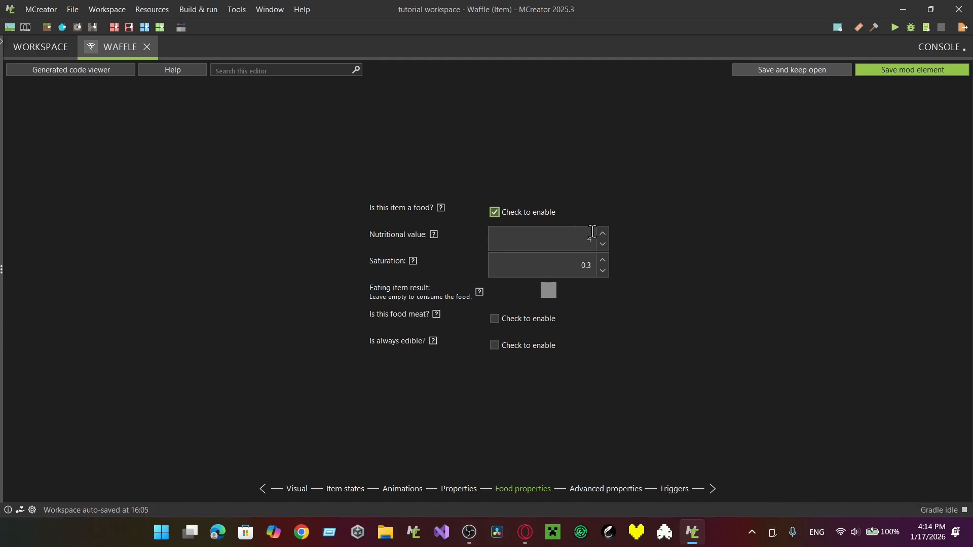
pyautogui.click(570, 248)
pyautogui.write('10')
pyautogui.click(563, 268)
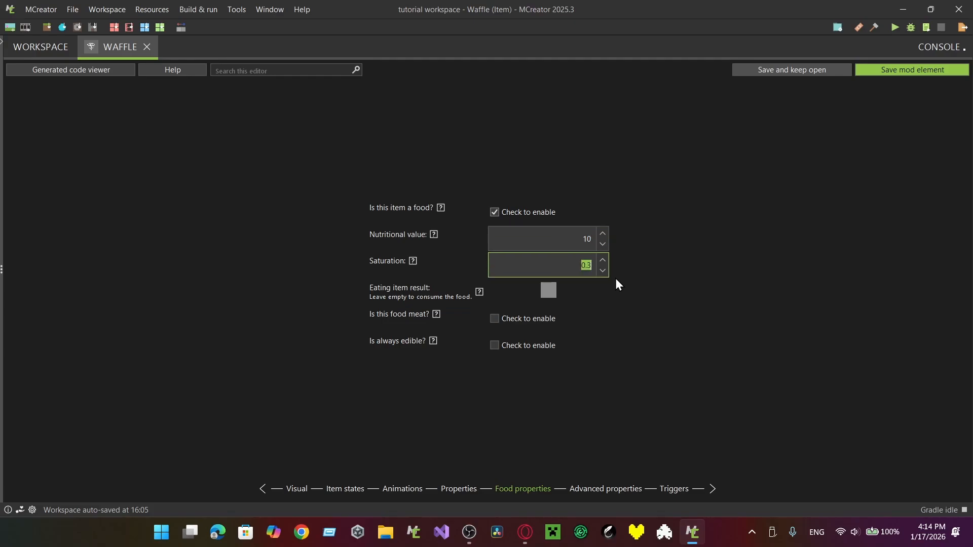
pyautogui.write('1')
# - Set the Totem of Undying as the eating item result and read the help about the food meat option
pyautogui.click(545, 295)
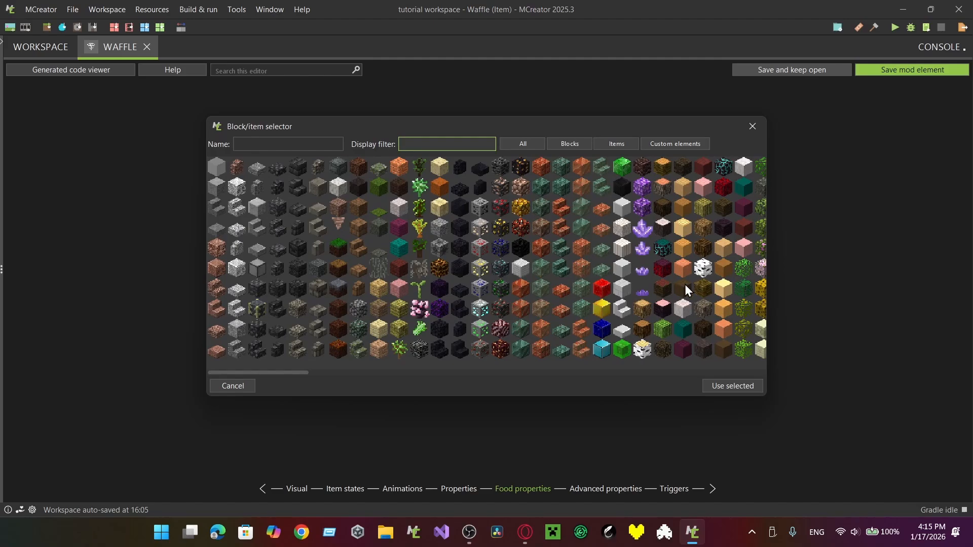
pyautogui.click(753, 126)
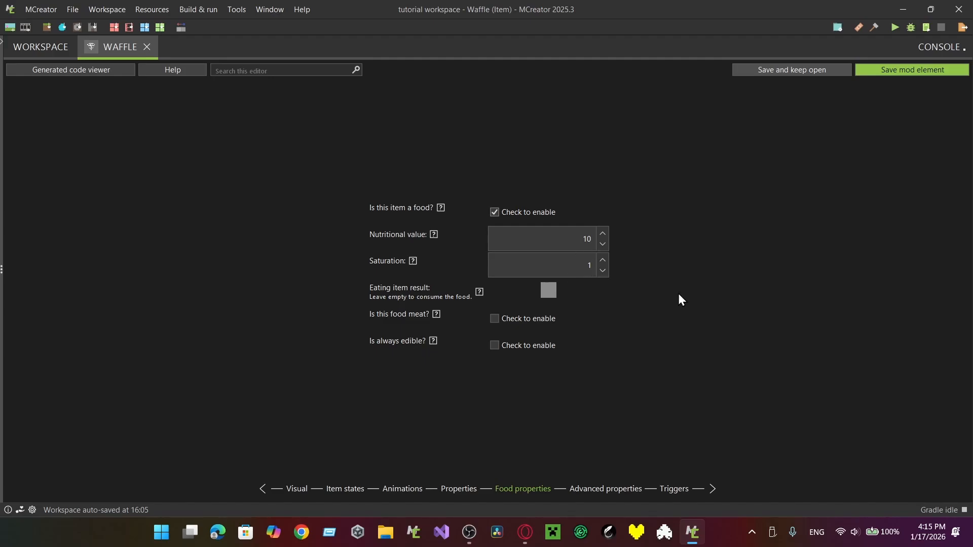
pyautogui.click(548, 290)
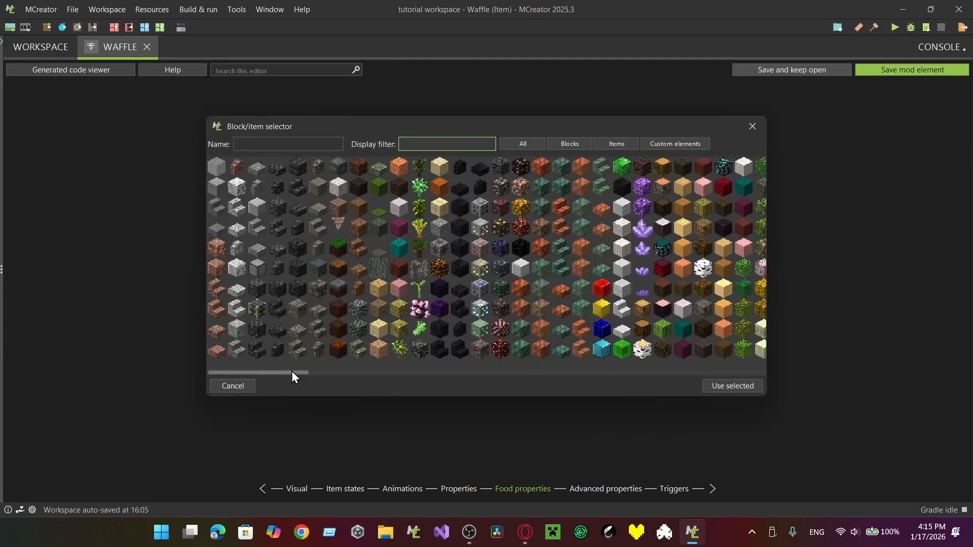
pyautogui.moveTo(292, 372); pyautogui.dragTo(625, 369)
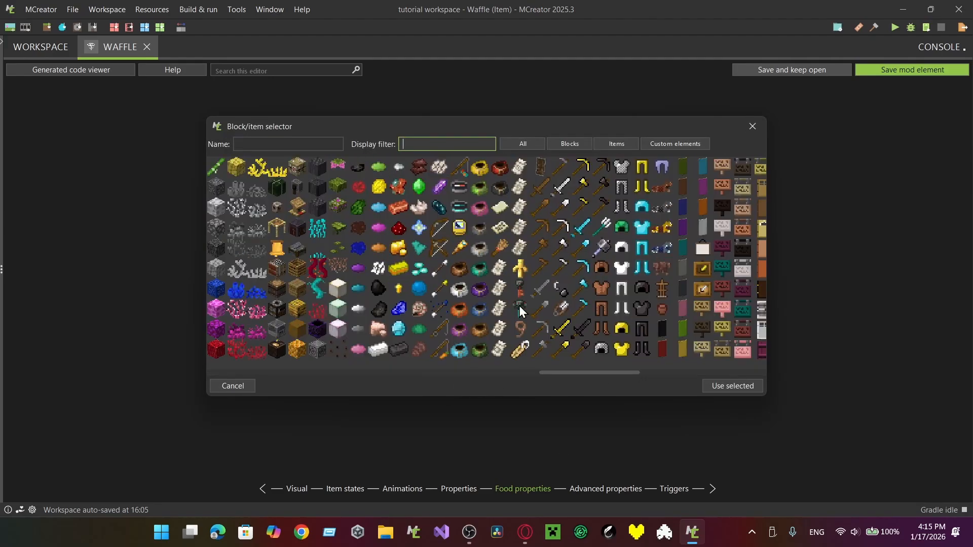
pyautogui.doubleClick(516, 274)
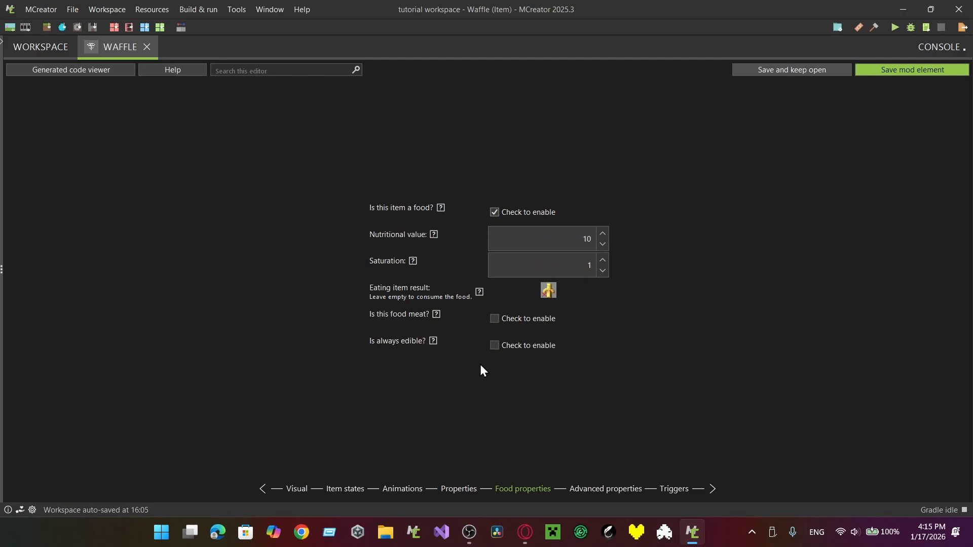
pyautogui.moveTo(437, 317)
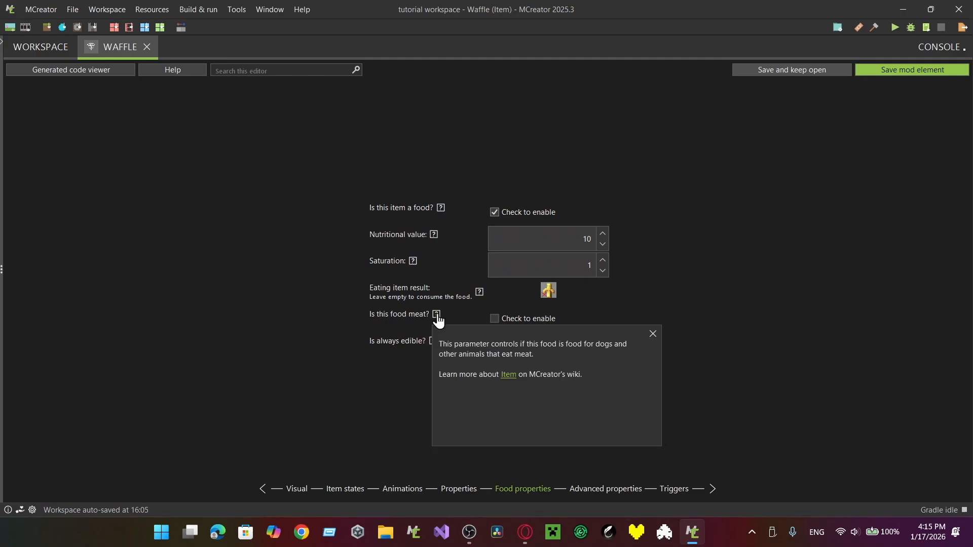
pyautogui.click(652, 337)
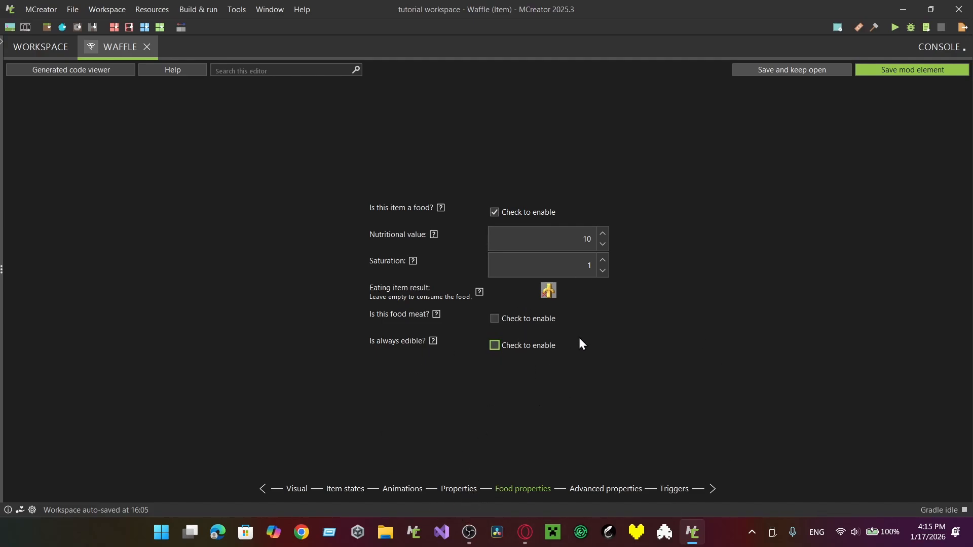
# - Choose the Eating item animation and set the item use duration to 25 in the item's properties
pyautogui.click(463, 492)
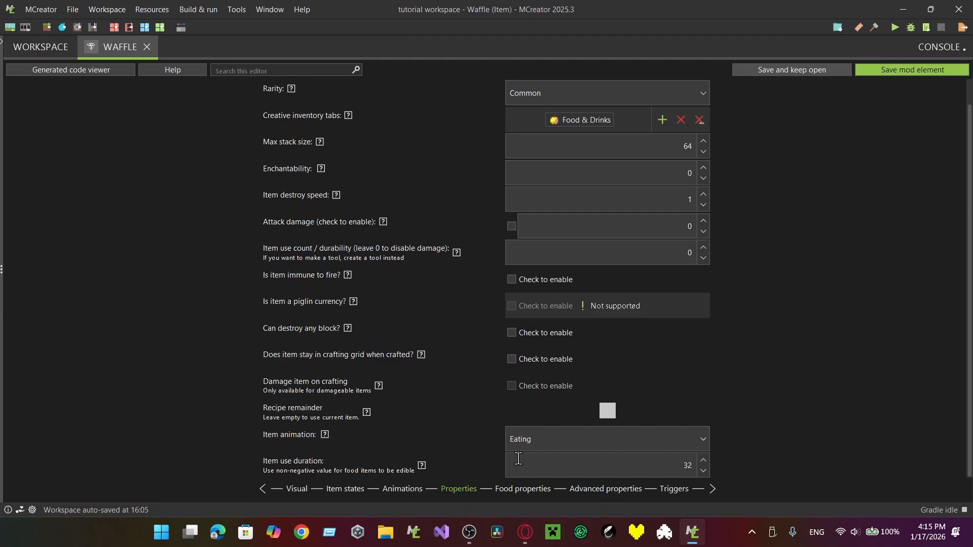
pyautogui.click(324, 436)
pyautogui.click(541, 311)
pyautogui.click(543, 445)
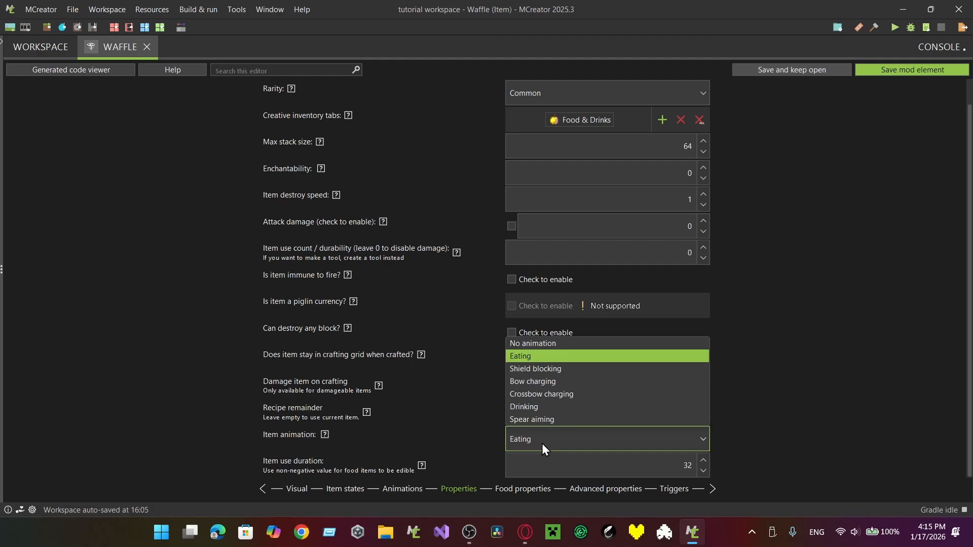
pyautogui.click(540, 357)
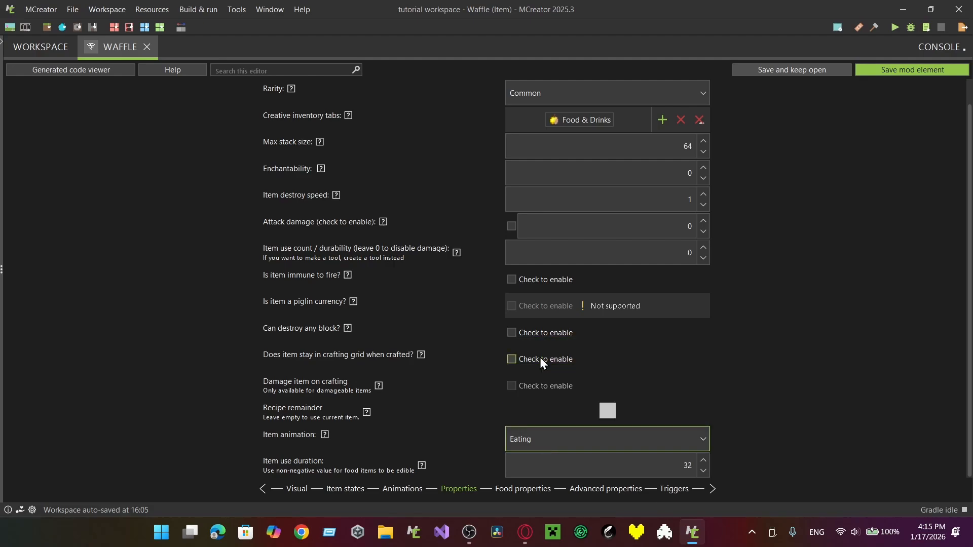
pyautogui.click(616, 448)
pyautogui.click(615, 447)
pyautogui.moveTo(645, 465); pyautogui.dragTo(700, 471)
pyautogui.write('25')
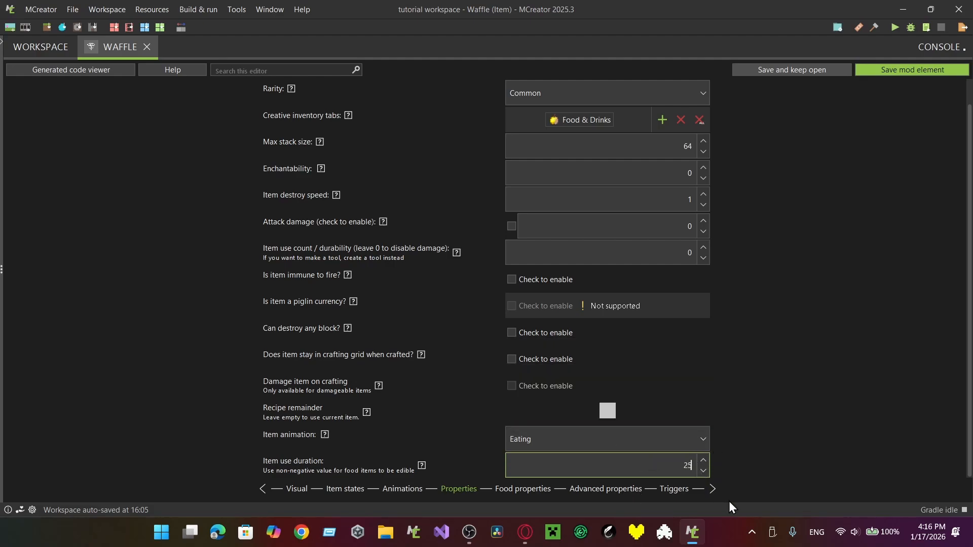
pyautogui.click(546, 489)
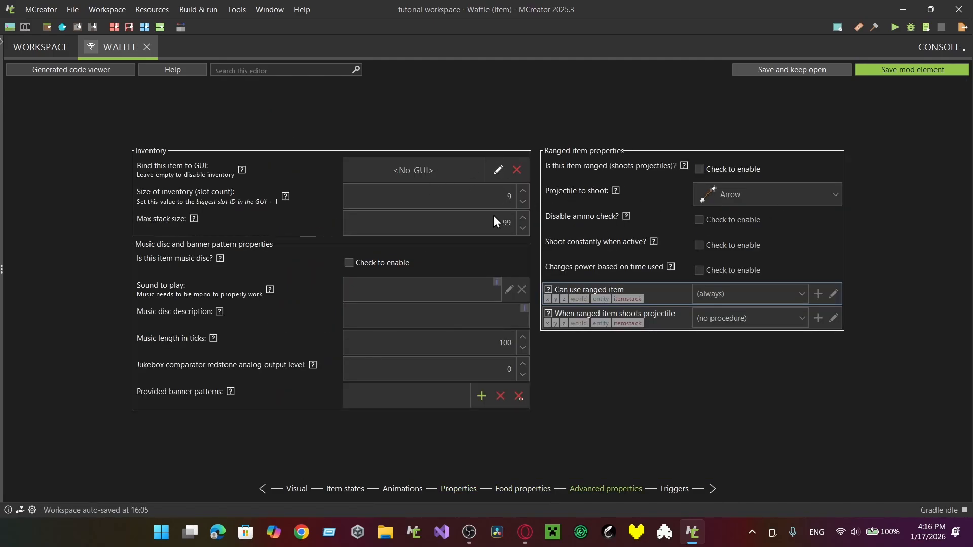
pyautogui.click(721, 169)
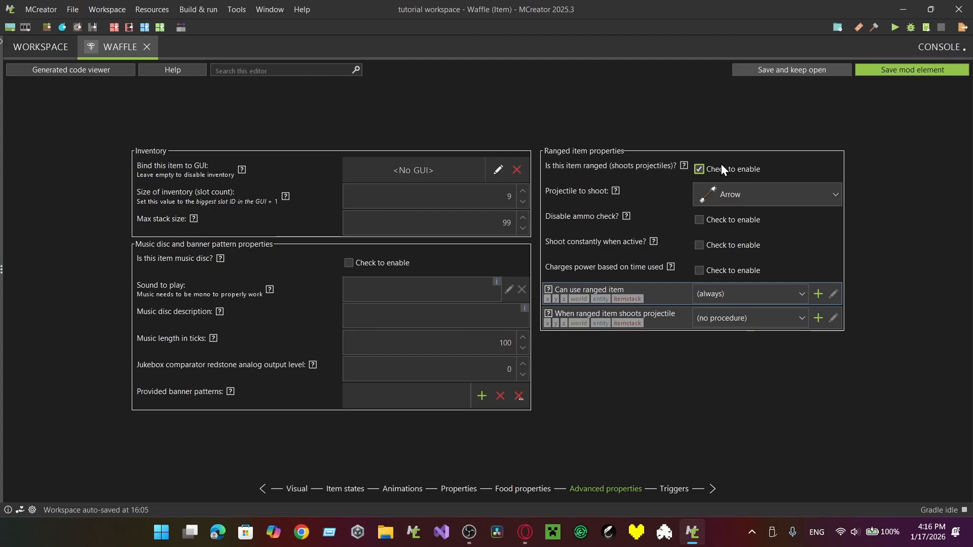
pyautogui.click(724, 172)
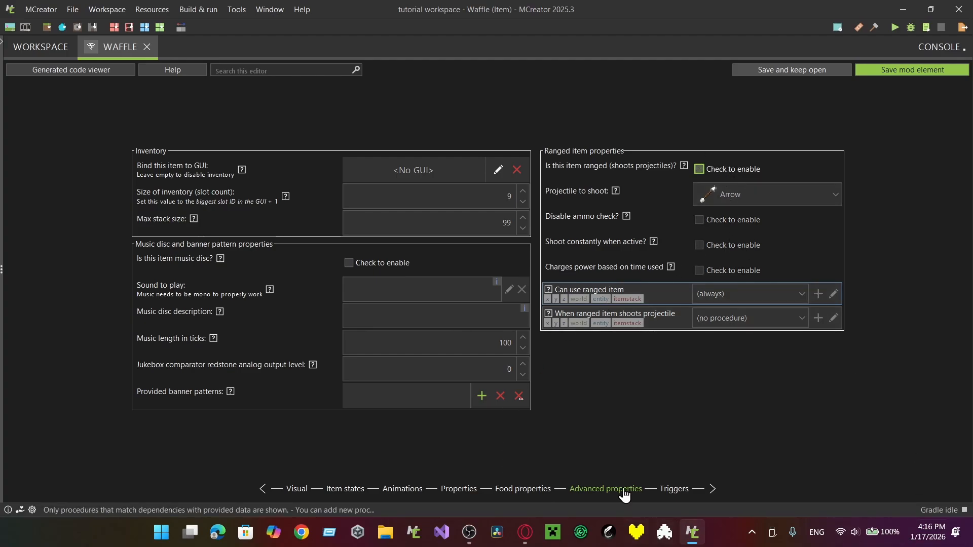
# - Create a new procedure for the item's "Player finishes using item" trigger
pyautogui.click(672, 489)
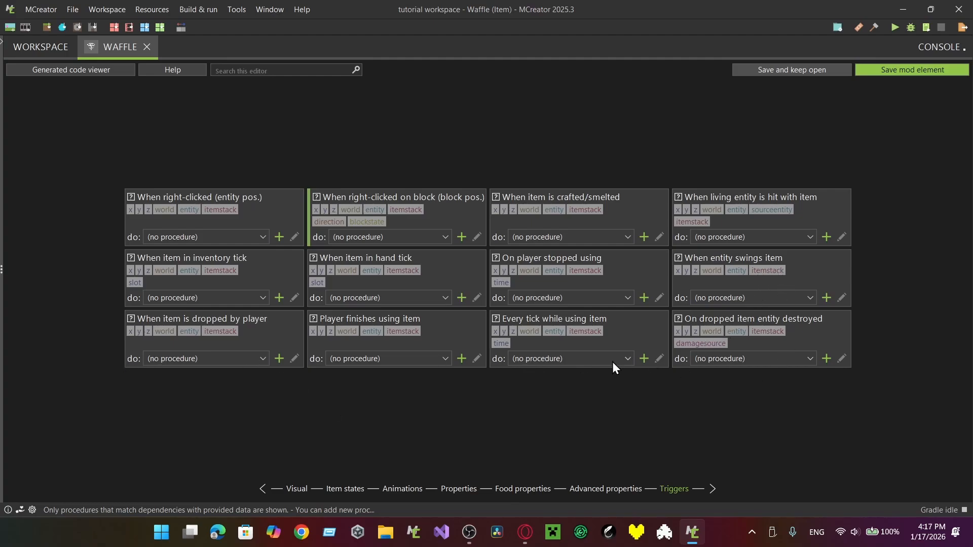
pyautogui.click(462, 359)
pyautogui.click(471, 296)
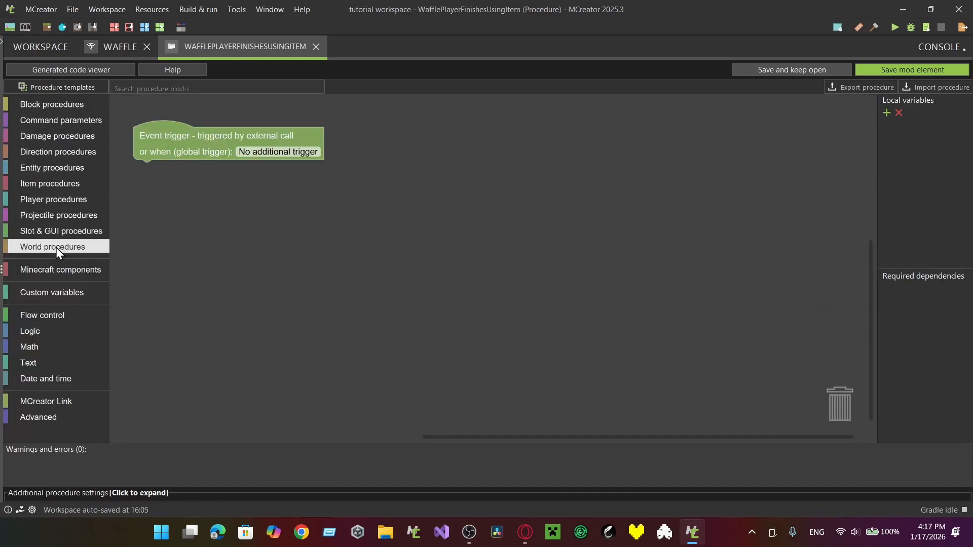
# - Attach the entity action block "Add potion" with ambient and particles options beneath the event trigger
pyautogui.click(52, 168)
pyautogui.click(46, 184)
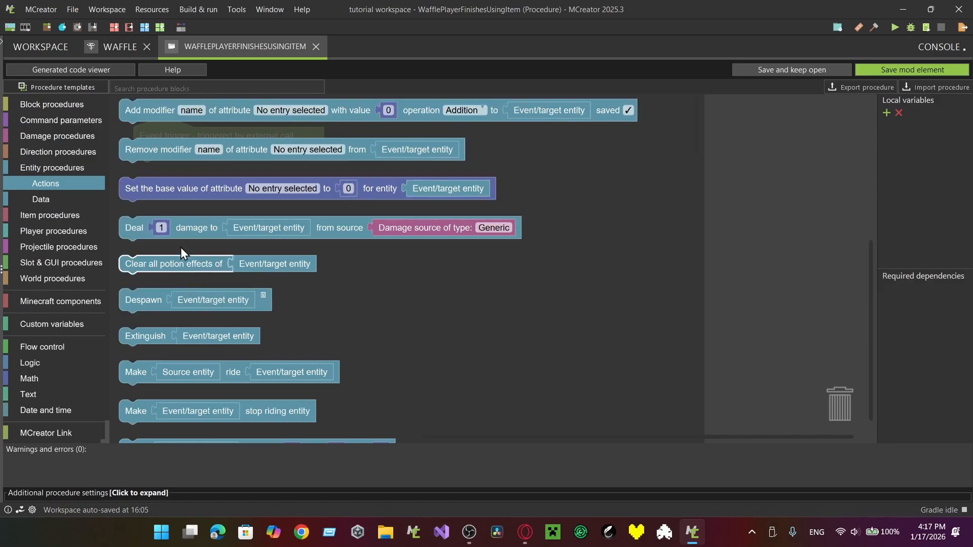
pyautogui.scroll(-3, 190, 272)
pyautogui.scroll(-2, 190, 272)
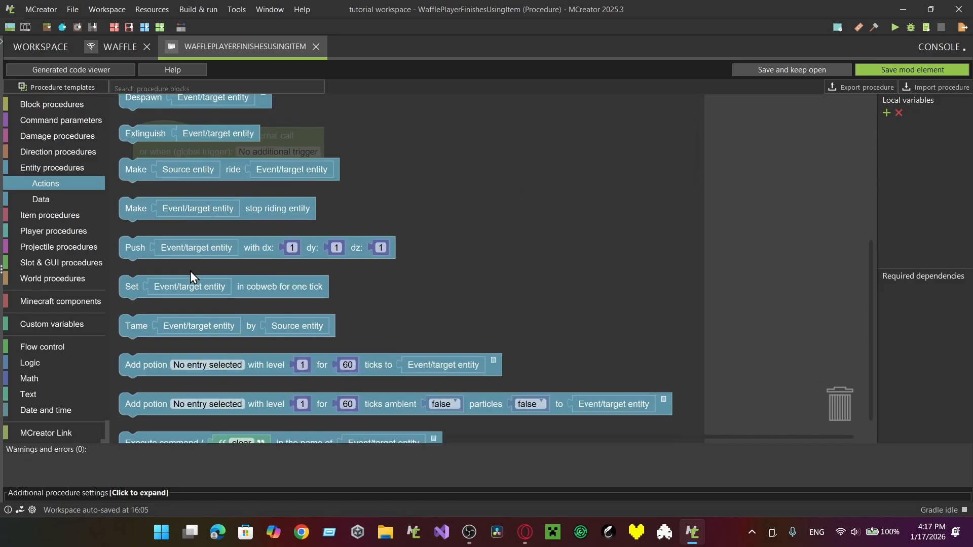
pyautogui.moveTo(157, 404); pyautogui.dragTo(208, 166)
# - Set the Add potion block to the Health Boost effect with level 5 for 1000 ticks
pyautogui.click(210, 169)
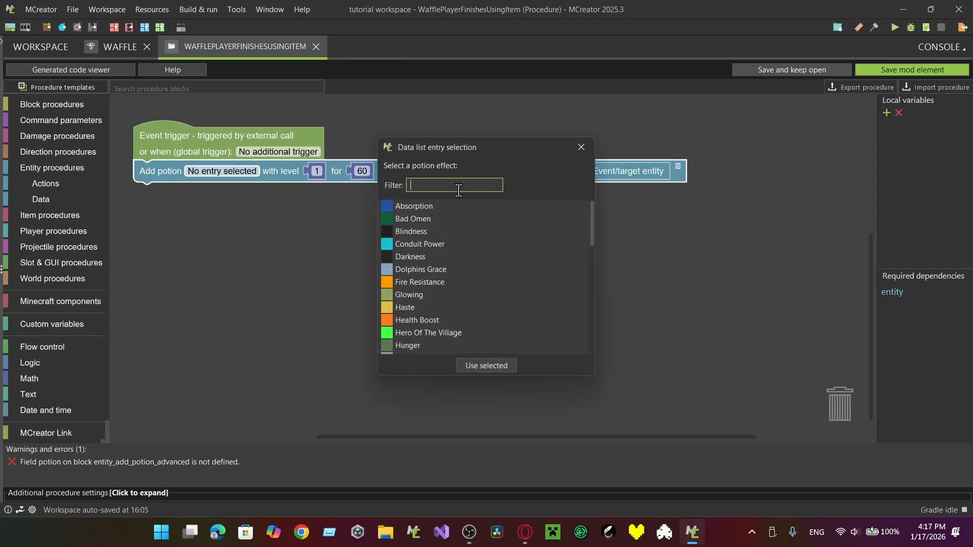
pyautogui.write('heal')
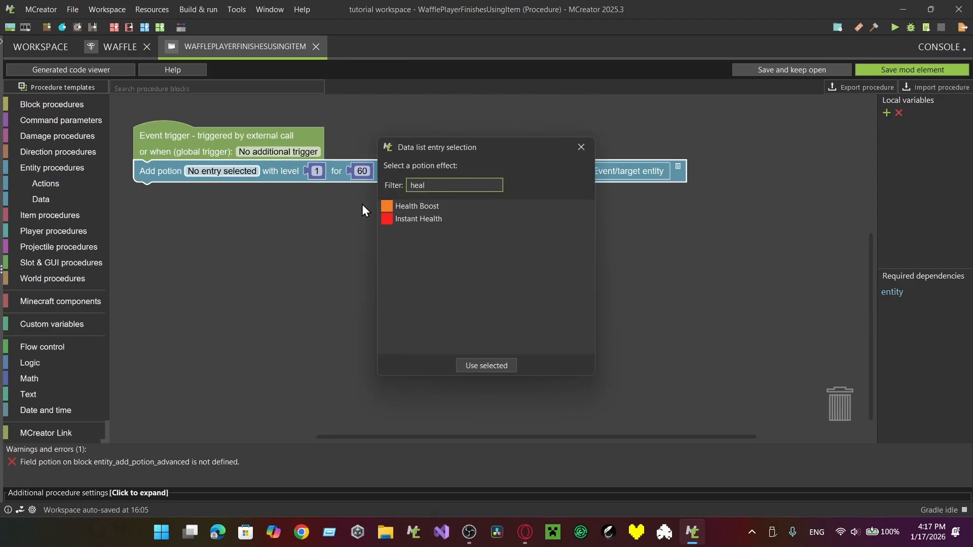
pyautogui.doubleClick(424, 206)
pyautogui.click(299, 170)
pyautogui.write('5')
pyautogui.click(344, 171)
pyautogui.write('1000')
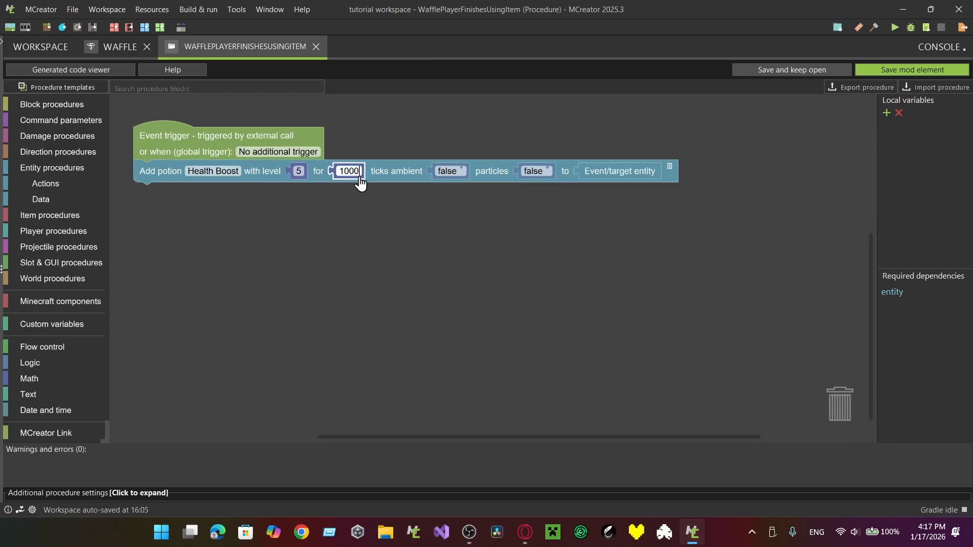
pyautogui.click(295, 284)
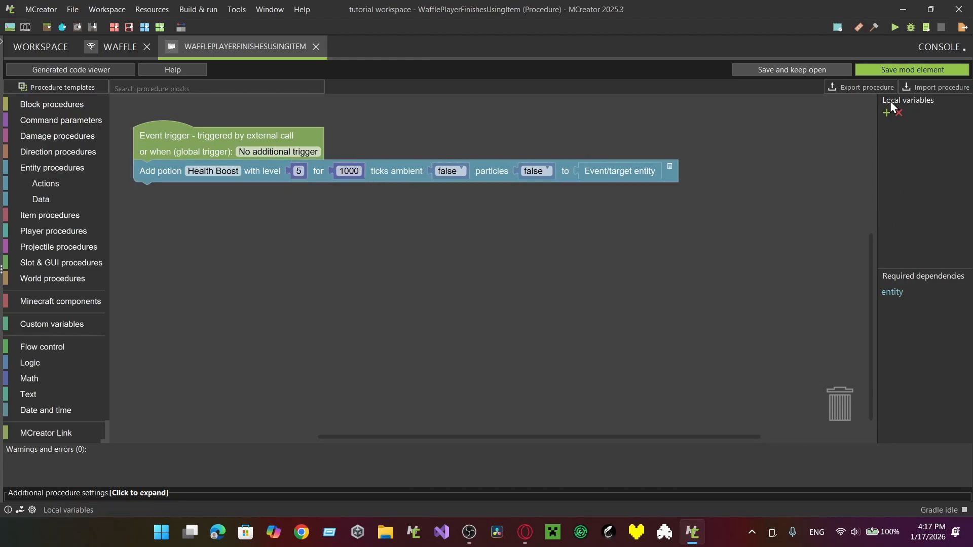
# - Save the finished procedure and the Waffle item, and run the Minecraft client to test the mod
pyautogui.click(875, 74)
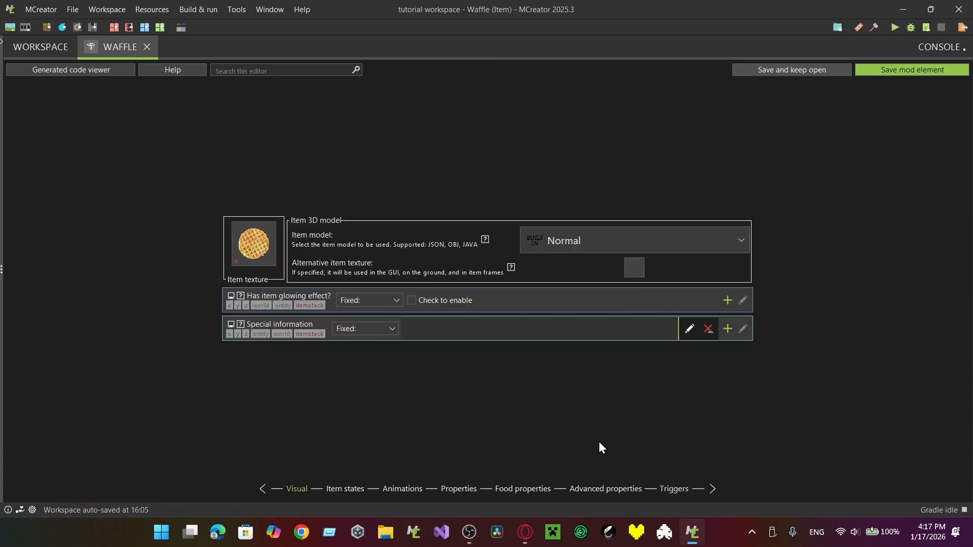
pyautogui.click(688, 484)
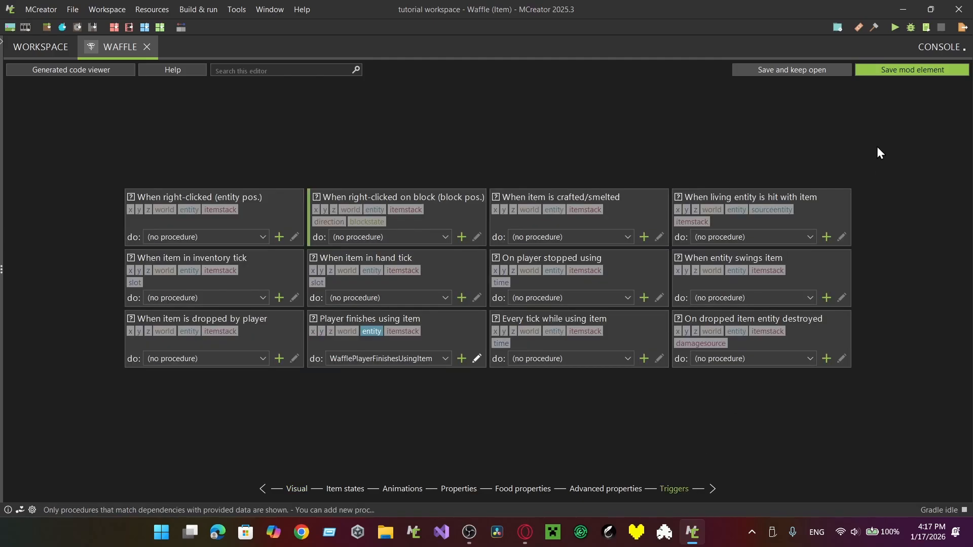
pyautogui.click(912, 74)
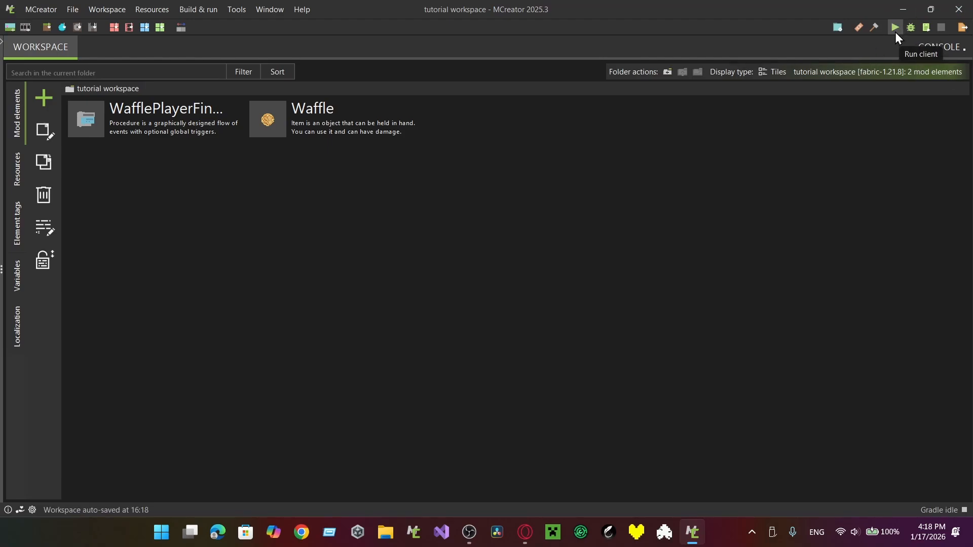
pyautogui.click(895, 32)
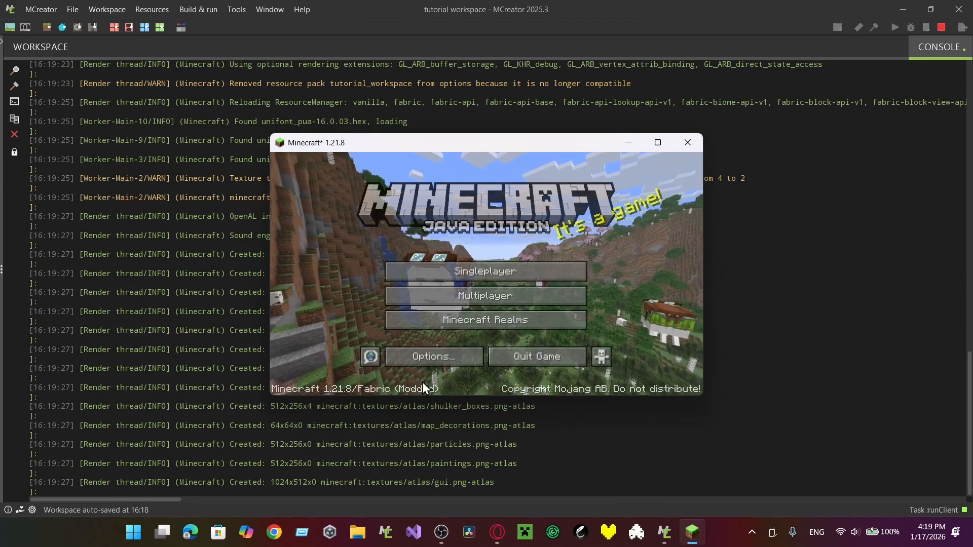
# - Set the game's FOV to 100 and look through the video settings
pyautogui.click(425, 355)
pyautogui.moveTo(448, 191); pyautogui.dragTo(459, 189)
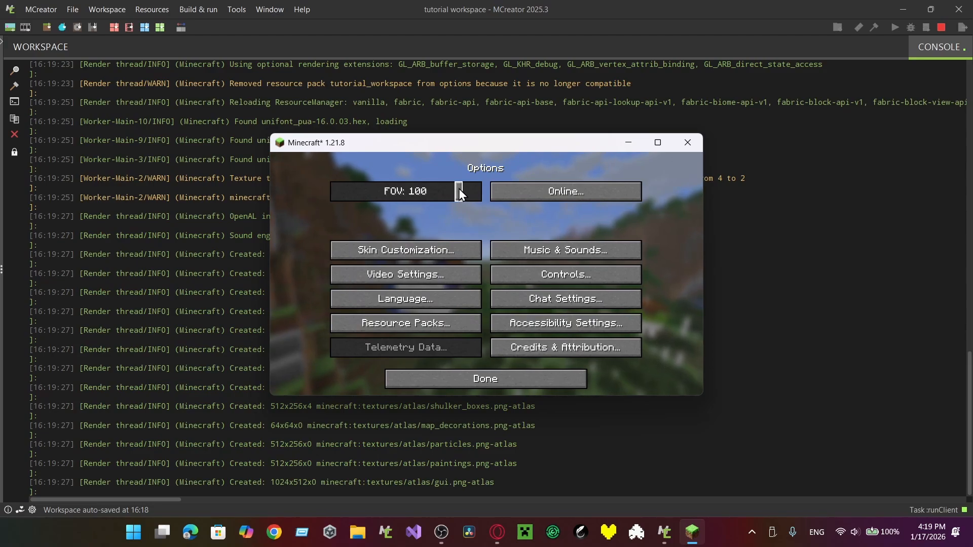
pyautogui.click(408, 274)
pyautogui.scroll(-3, 509, 312)
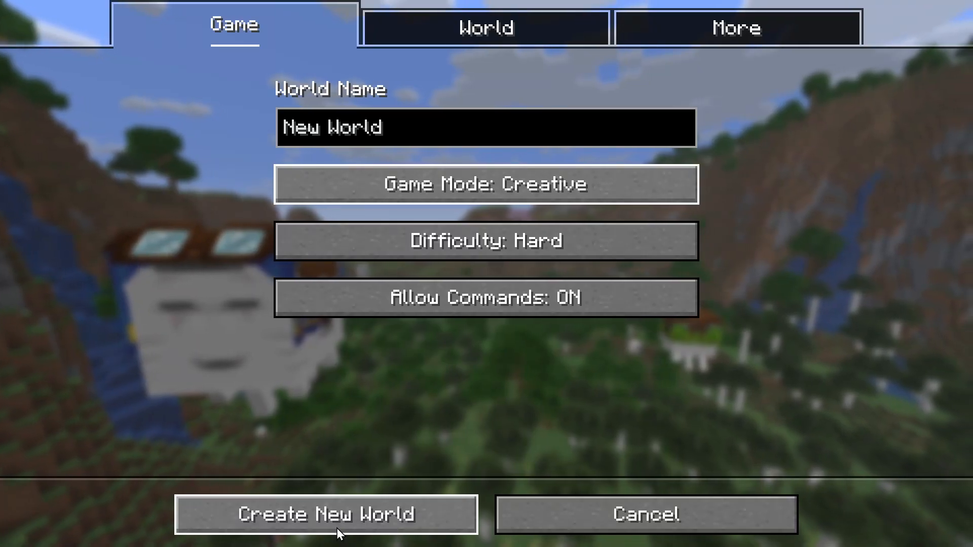
# - Create a Creative world with Hard difficulty and commands allowed, and check the player character in third-person view
pyautogui.click(336, 528)
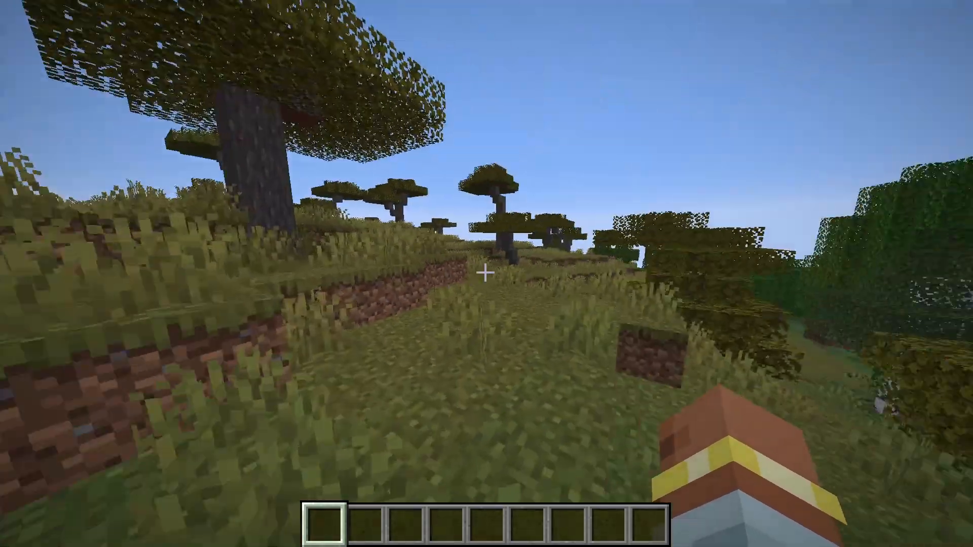
pyautogui.press('F5')
pyautogui.press('F5')
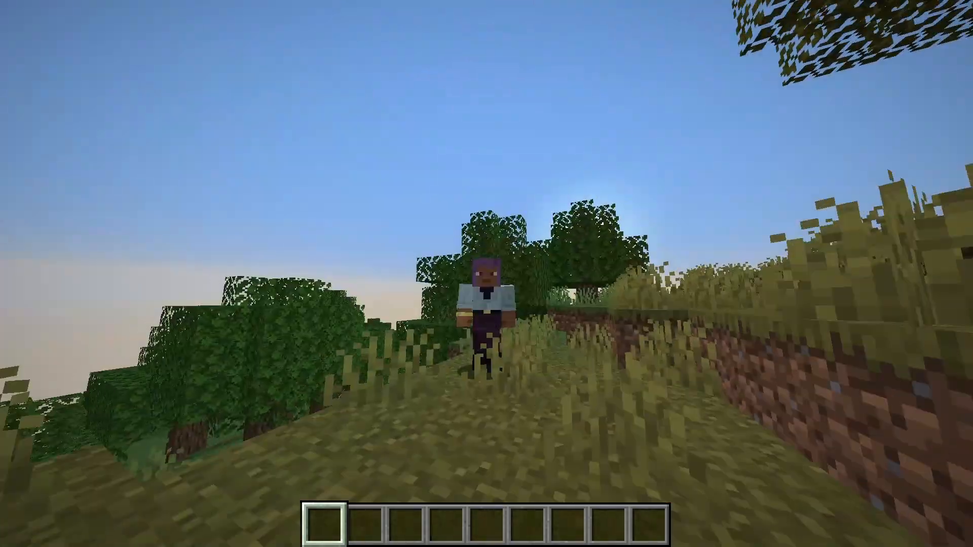
pyautogui.press('F5')
# - Search the creative inventory for "waff" and place the Waffle in the first hotbar slot
pyautogui.press('e')
pyautogui.click(666, 114)
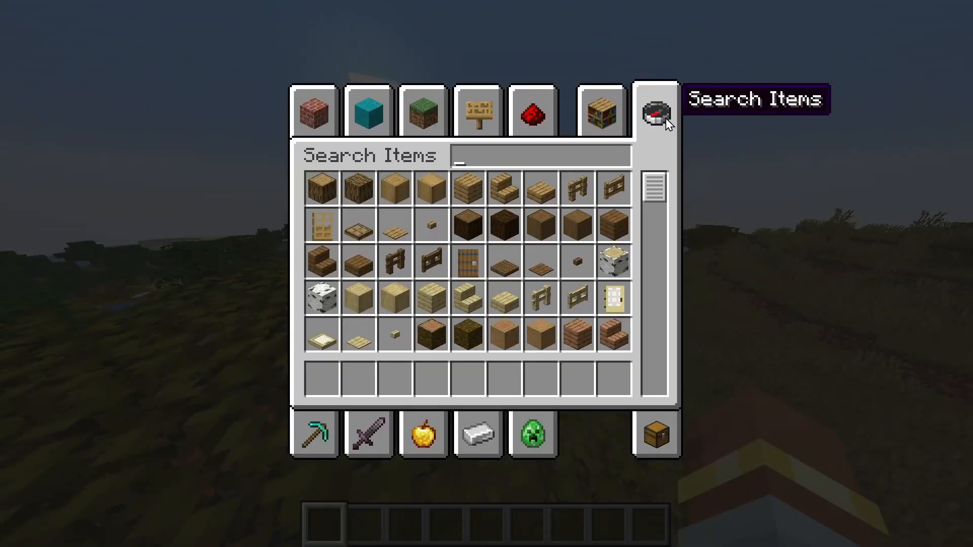
pyautogui.write('waff')
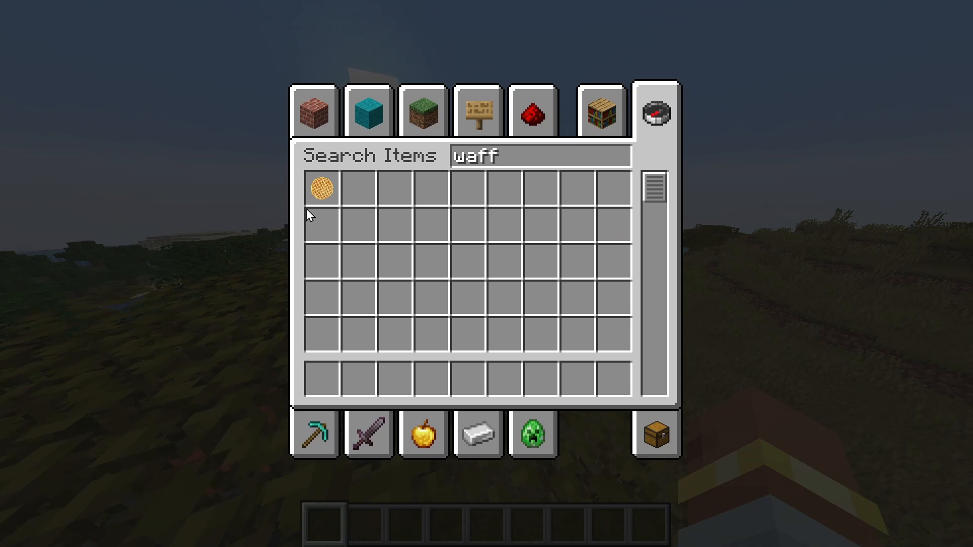
pyautogui.click(322, 188)
pyautogui.click(324, 378)
pyautogui.press('e')
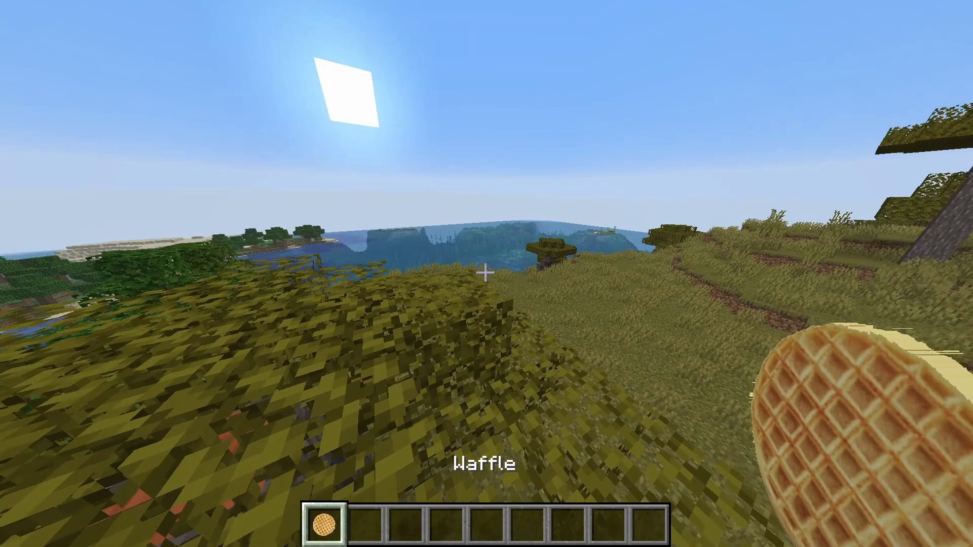
# - Examine how the held Waffle looks in first-person and third-person view
pyautogui.press('w')
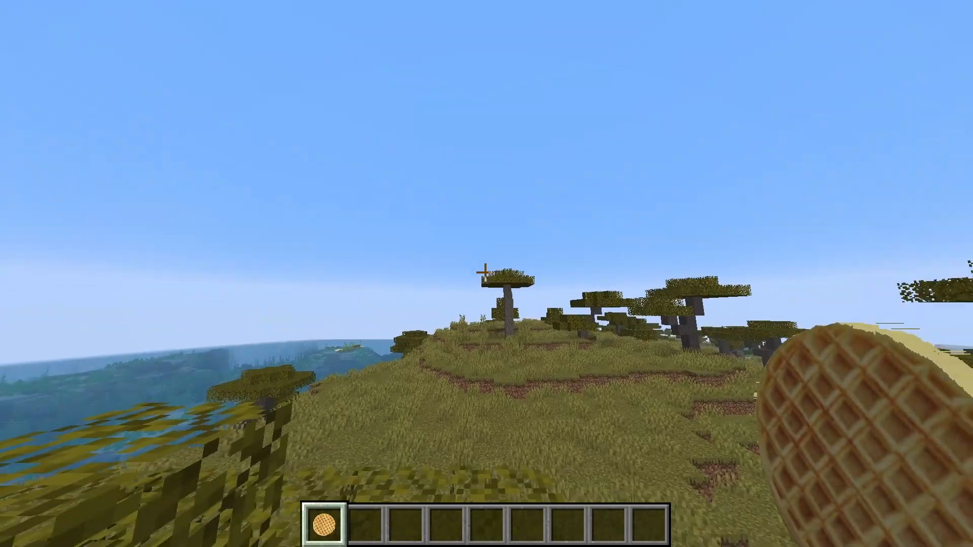
pyautogui.press('F5')
pyautogui.press('e')
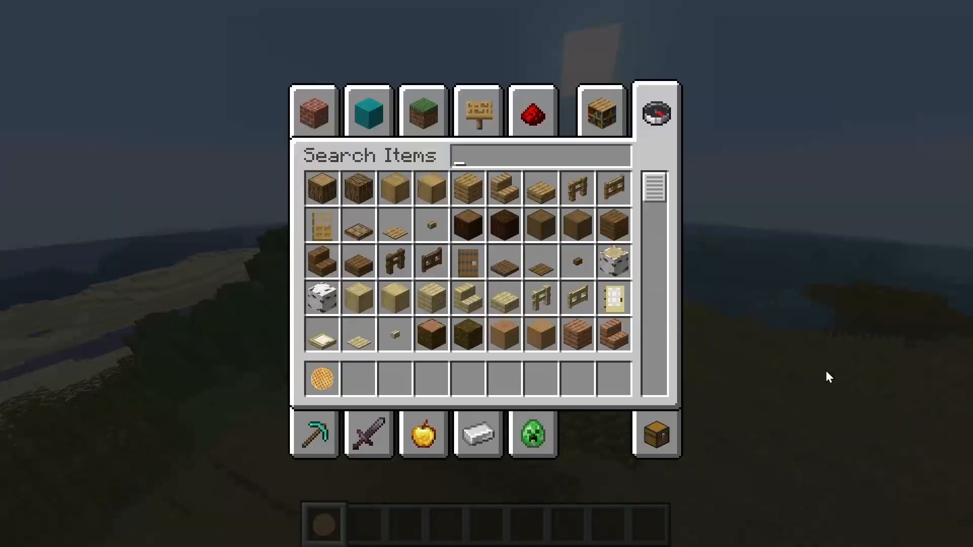
pyautogui.press('Escape')
pyautogui.press('F5')
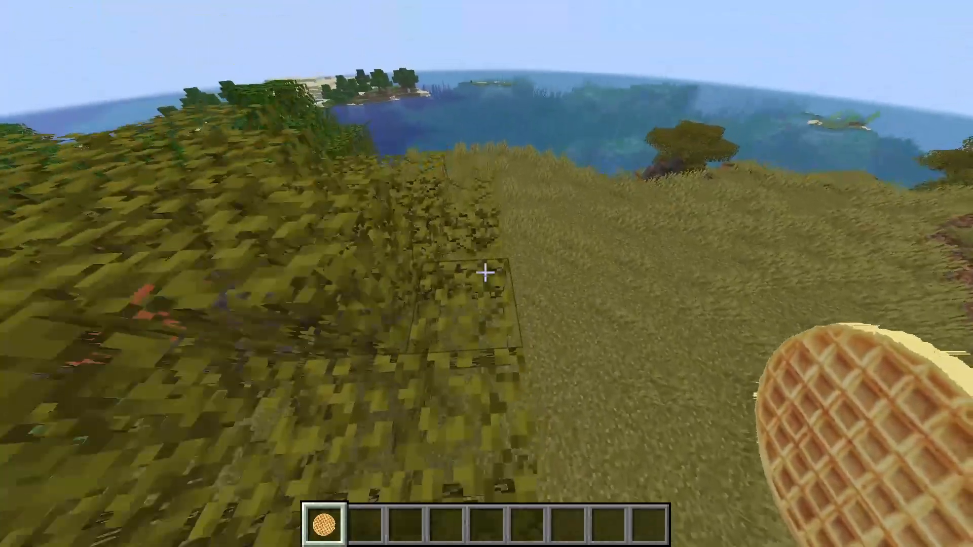
# - Switch the player to survival mode with the command /gamemode survival
pyautogui.press('/')
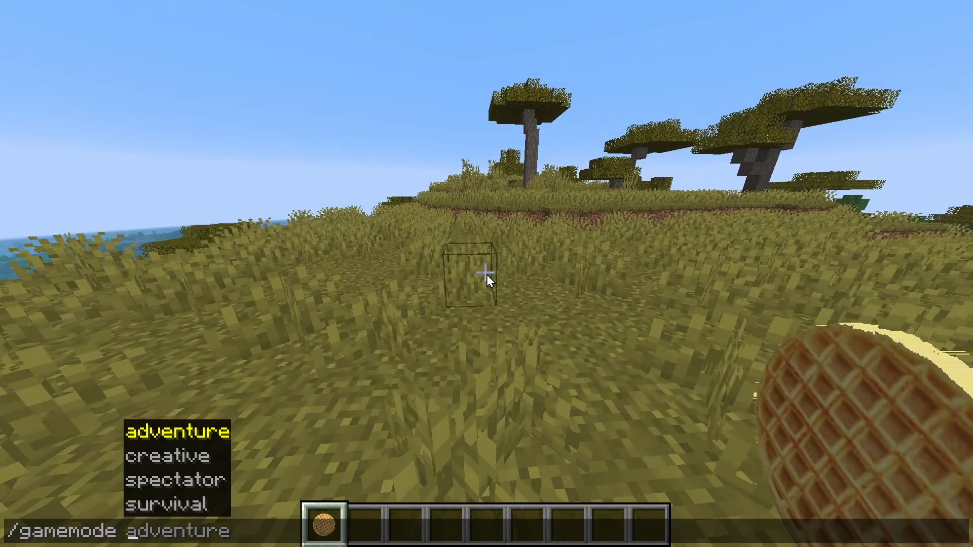
pyautogui.write('gamemode survival')
pyautogui.press('Return')
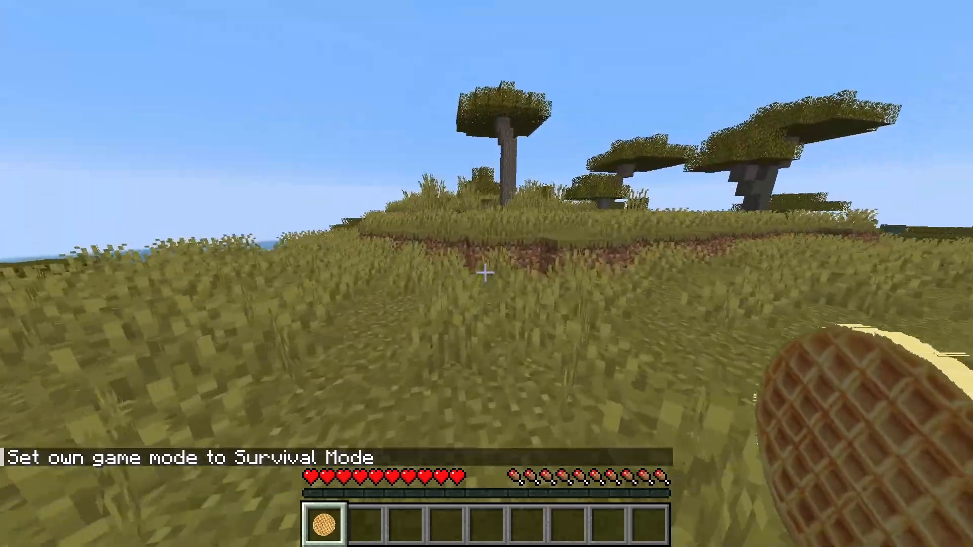
# - Take fall damage to lower the player's health and eat the Waffle, watching it in third-person view
pyautogui.press('w')
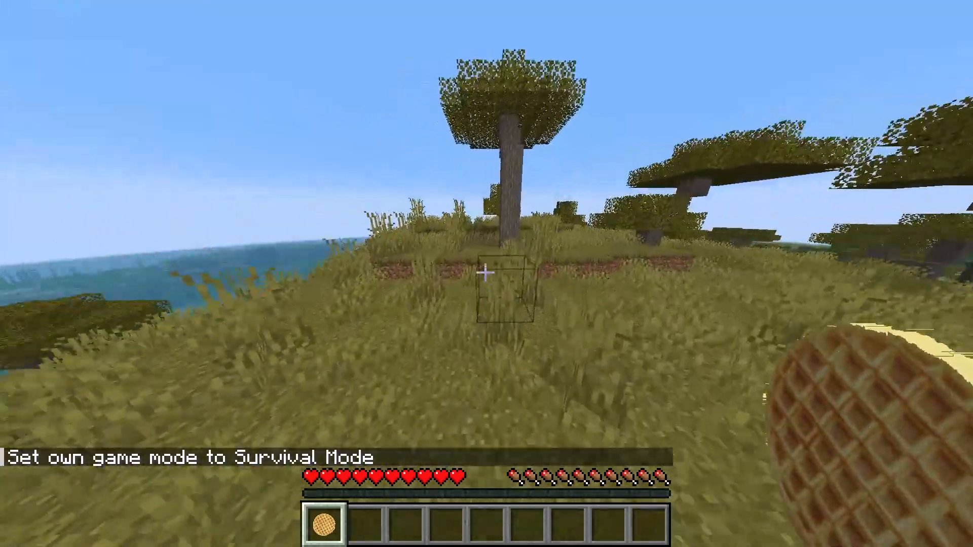
pyautogui.press('w')
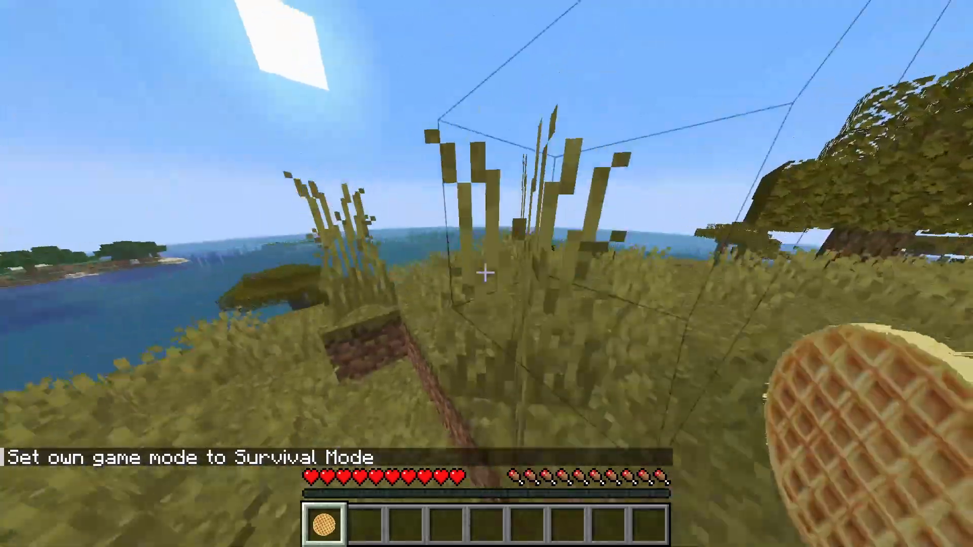
pyautogui.press('w')
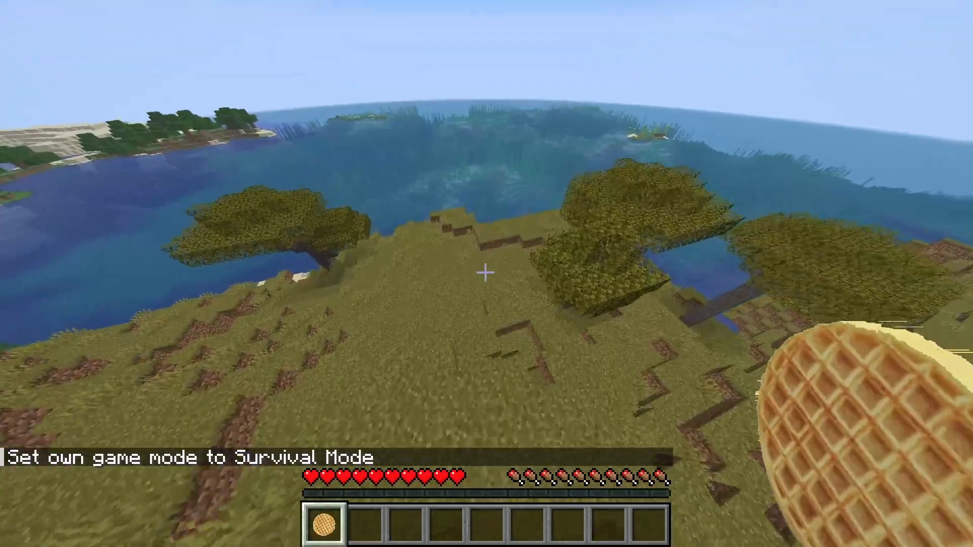
pyautogui.press('w')
pyautogui.press('F5')
pyautogui.press('F5')
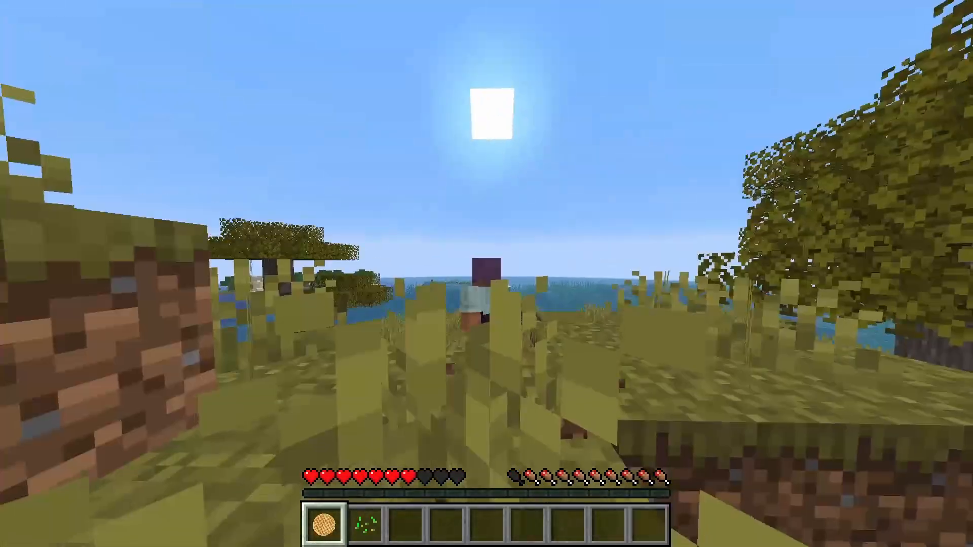
pyautogui.press('F5')
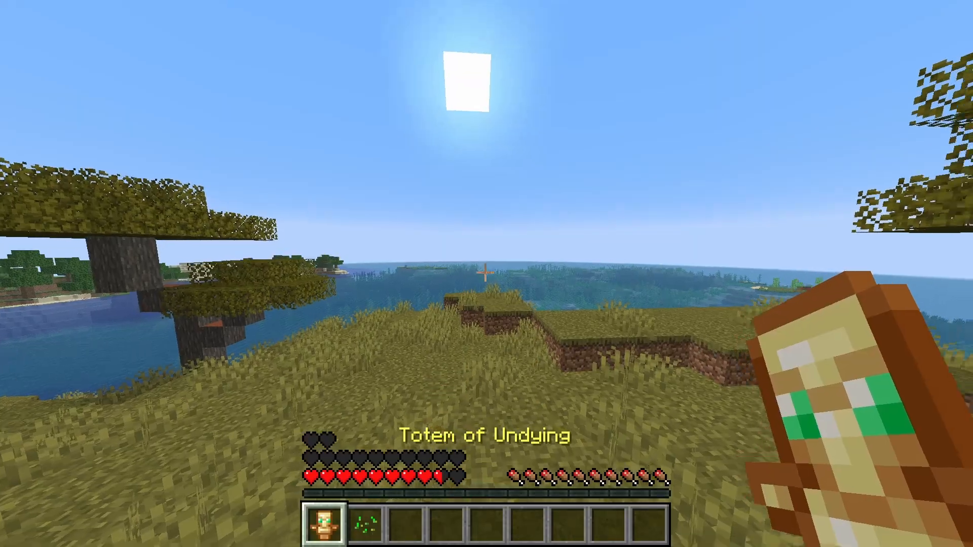
# - Check the active potion effect and its remaining time in the player's inventory
pyautogui.press('w')
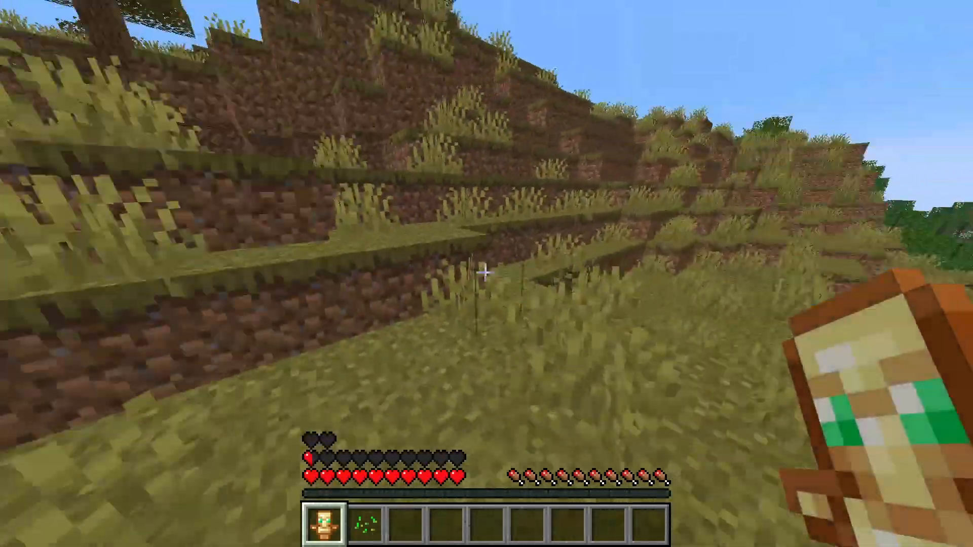
pyautogui.press('e')
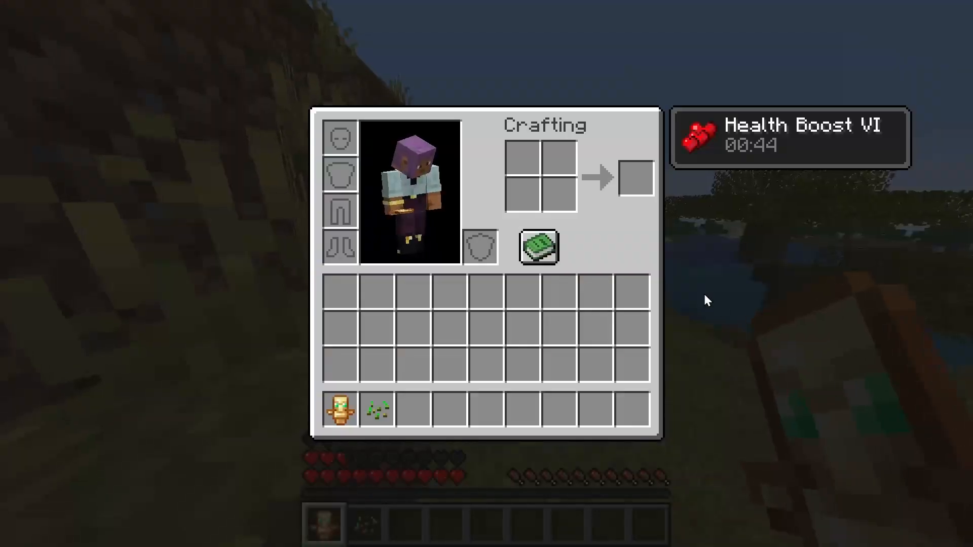
pyautogui.press('e')
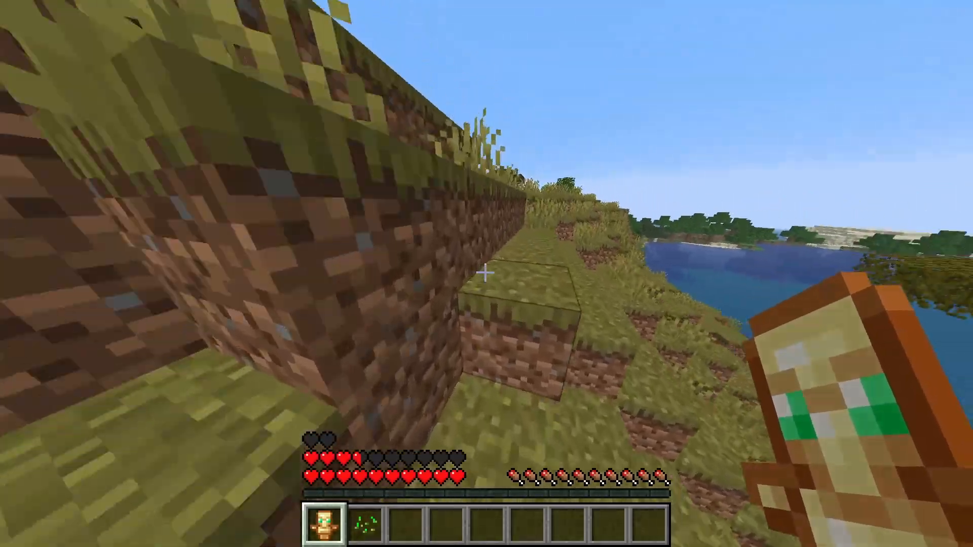
pyautogui.press('w')
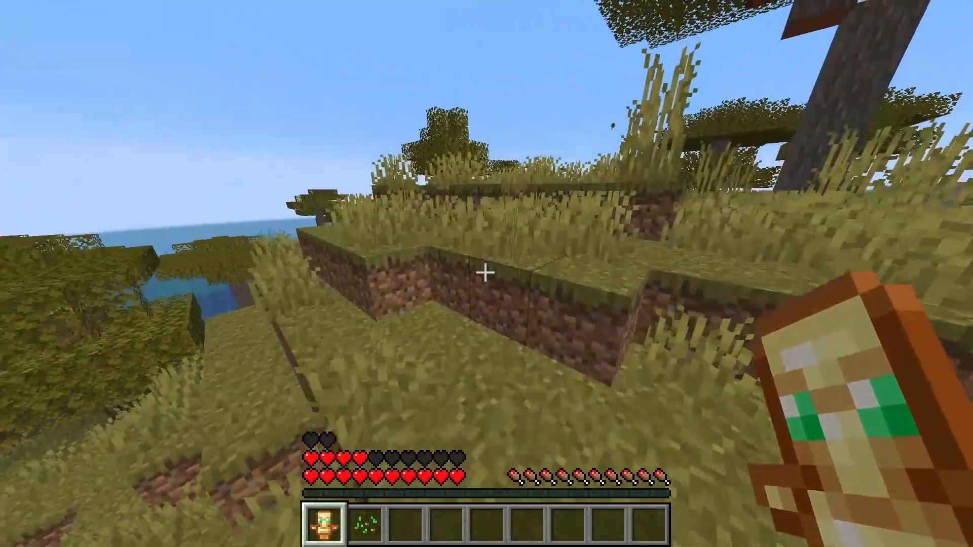
# - Move the Totem of Undying to the off hand and give the player another Waffle with the /give command
pyautogui.press('f')
pyautogui.press('/')
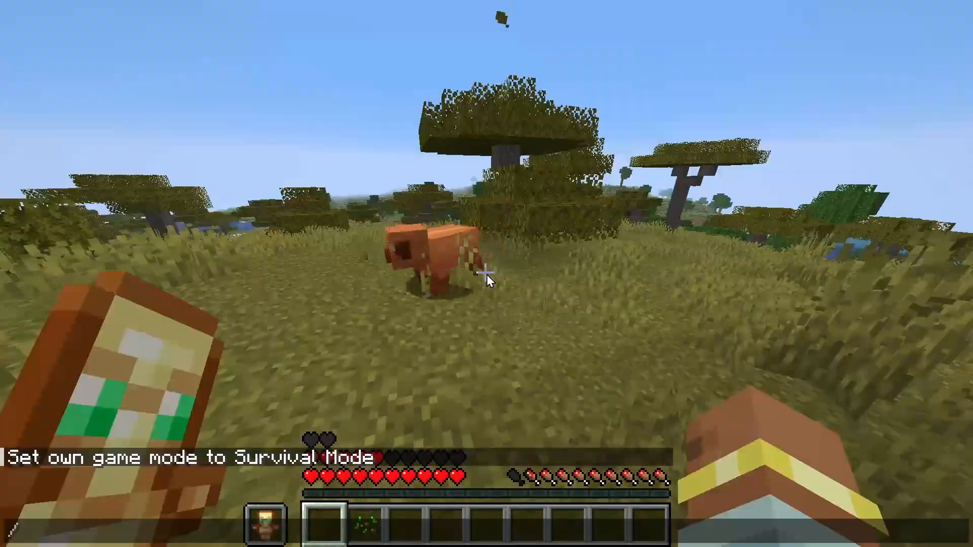
pyautogui.write('give ')
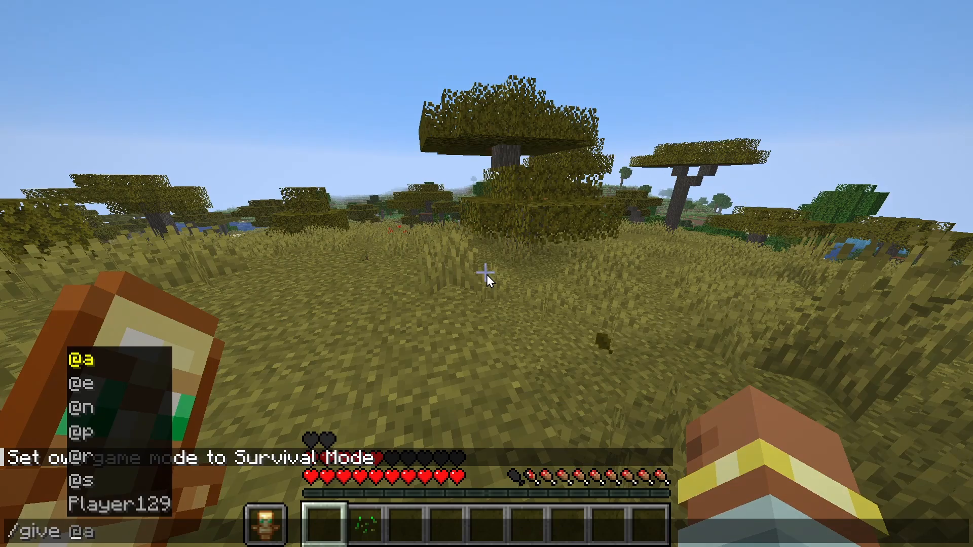
pyautogui.write('Player129 waff')
pyautogui.press('Return')
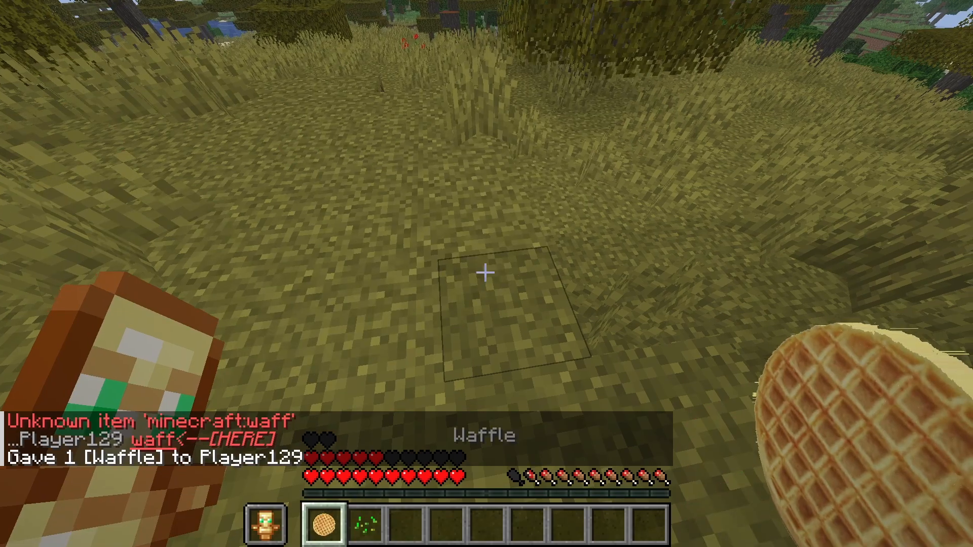
# - Walk forward and eat the second Waffle to test its eating result again
pyautogui.press('w')
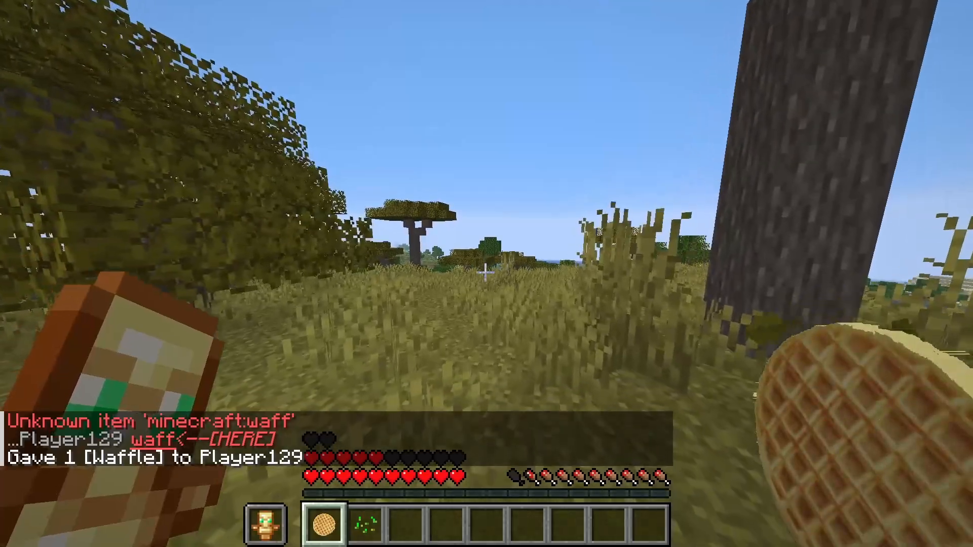
pyautogui.rightClick(486, 272)
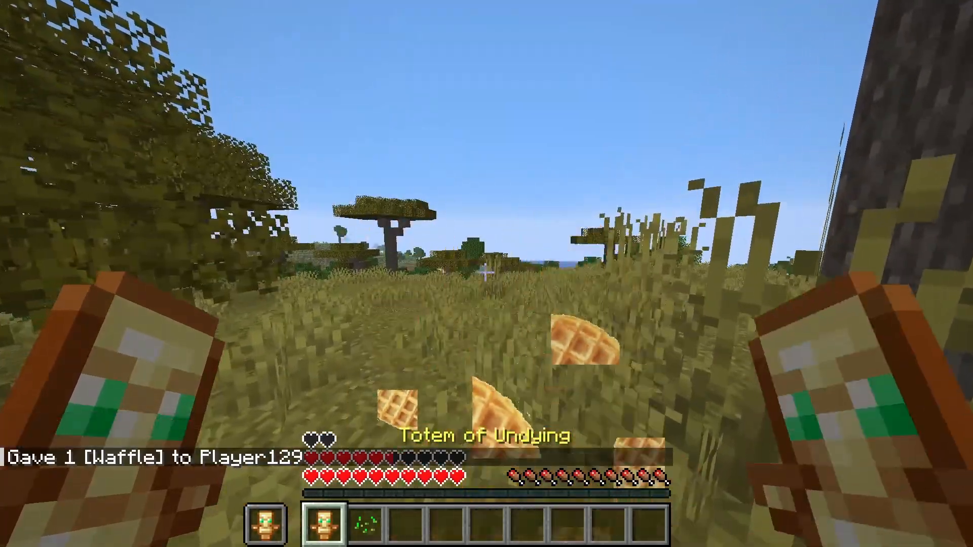
pyautogui.press('Escape')
pyautogui.press('Escape')
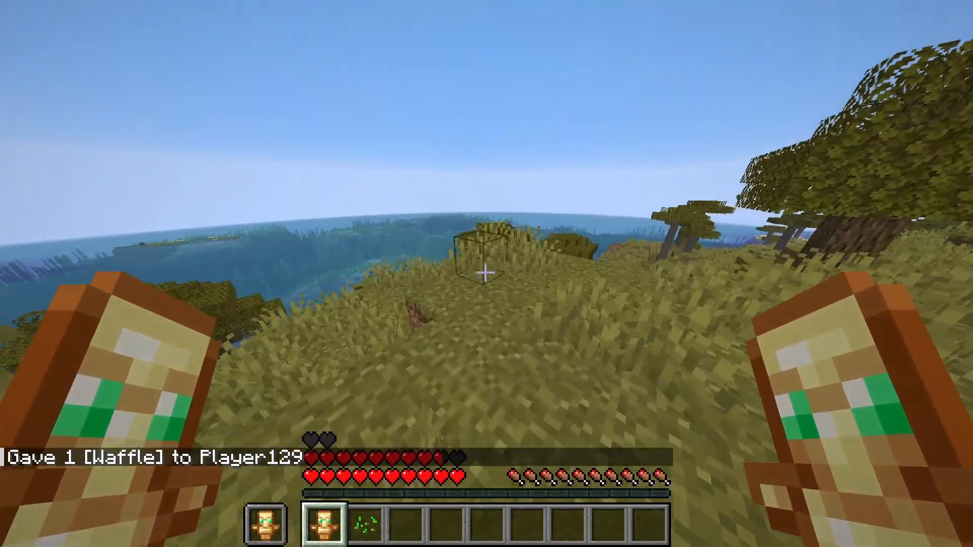
# - View the character from the front in third person while running and jumping around the world
pyautogui.press('F5')
pyautogui.press('F5')
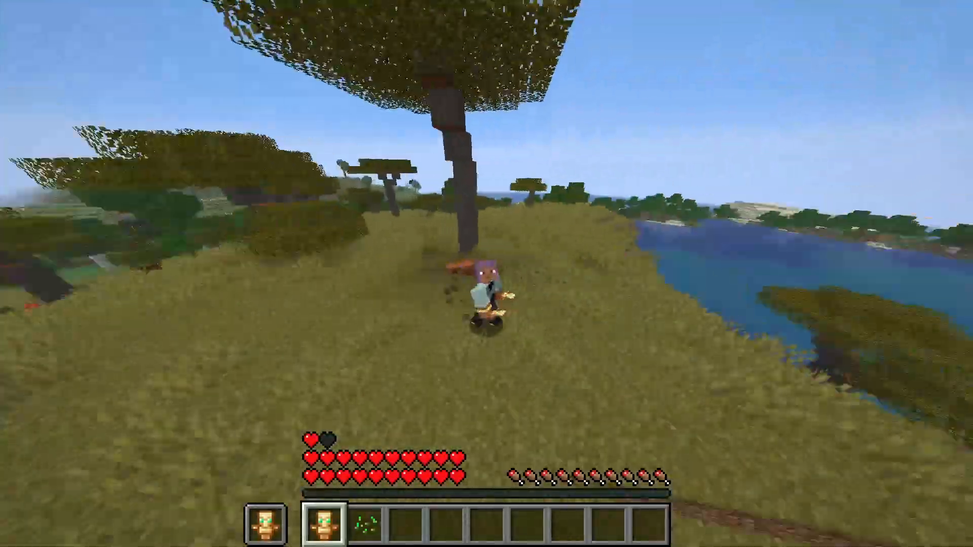
pyautogui.press('w')
pyautogui.press('space')
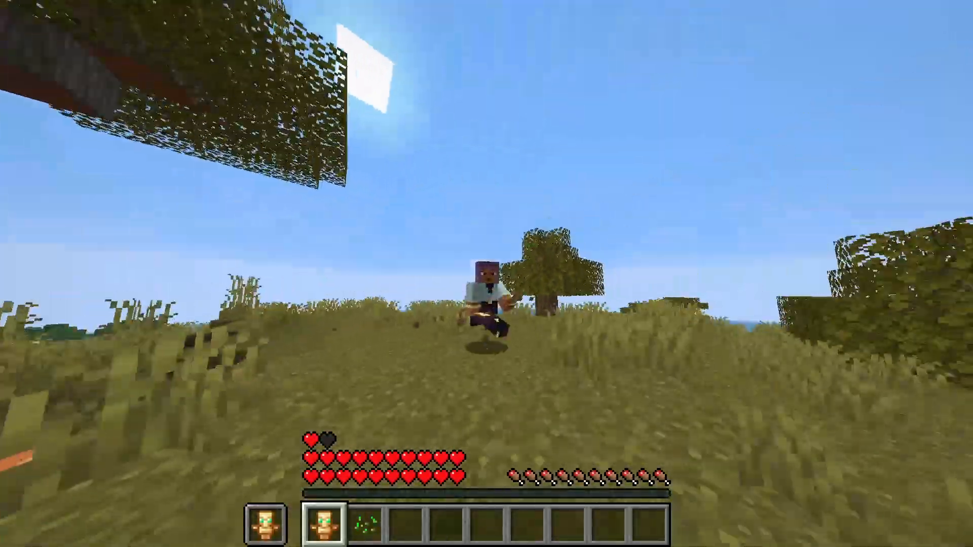